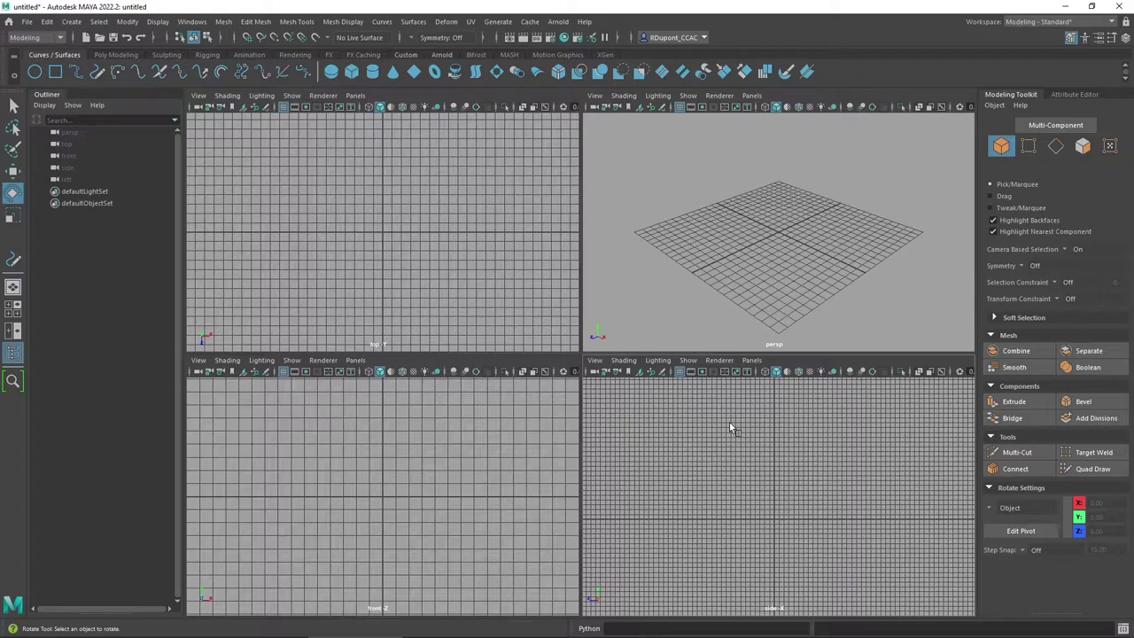
Step: Maximize the side view, zoom in and pan so the grid origin sits near the bottom
key("space")
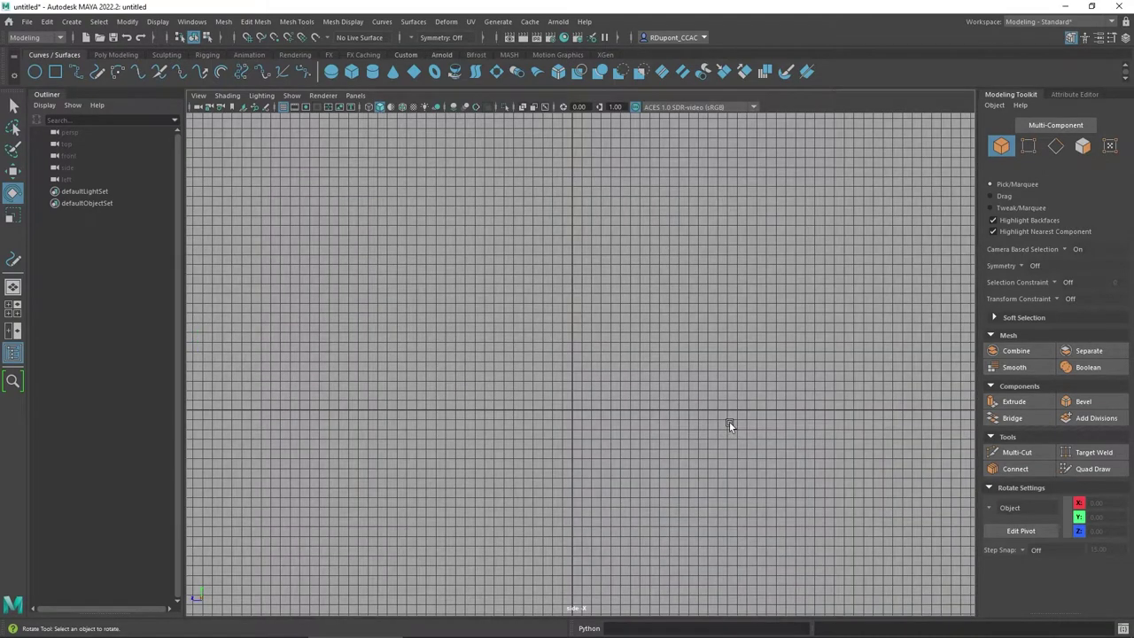
scroll(610, 403, "up", 3)
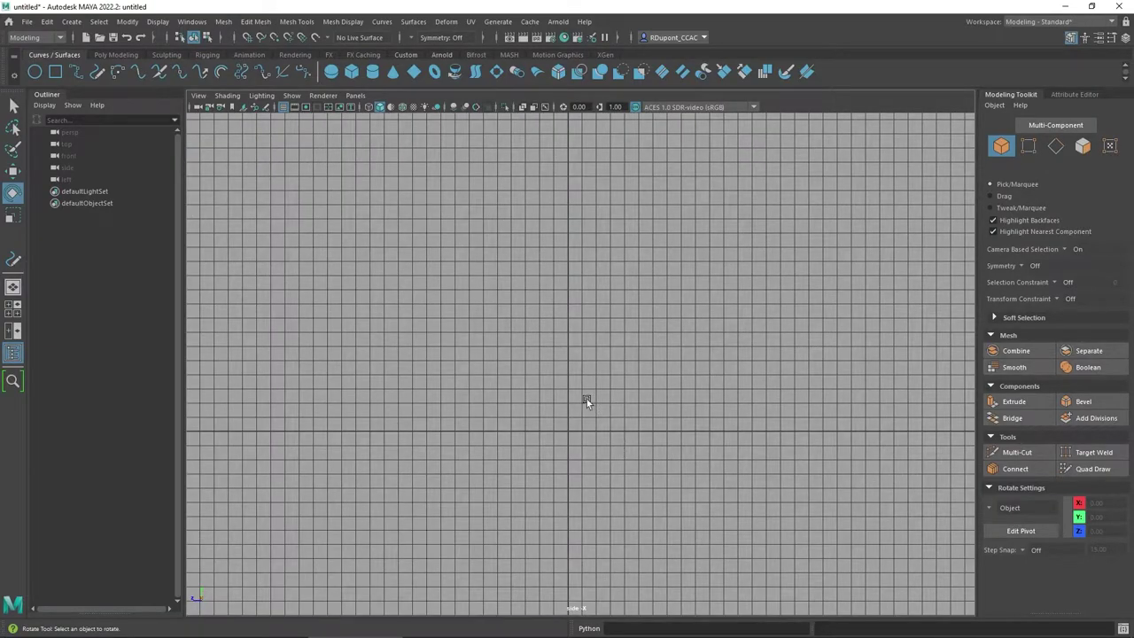
middle_click_drag(586, 398, 593, 509, "alt")
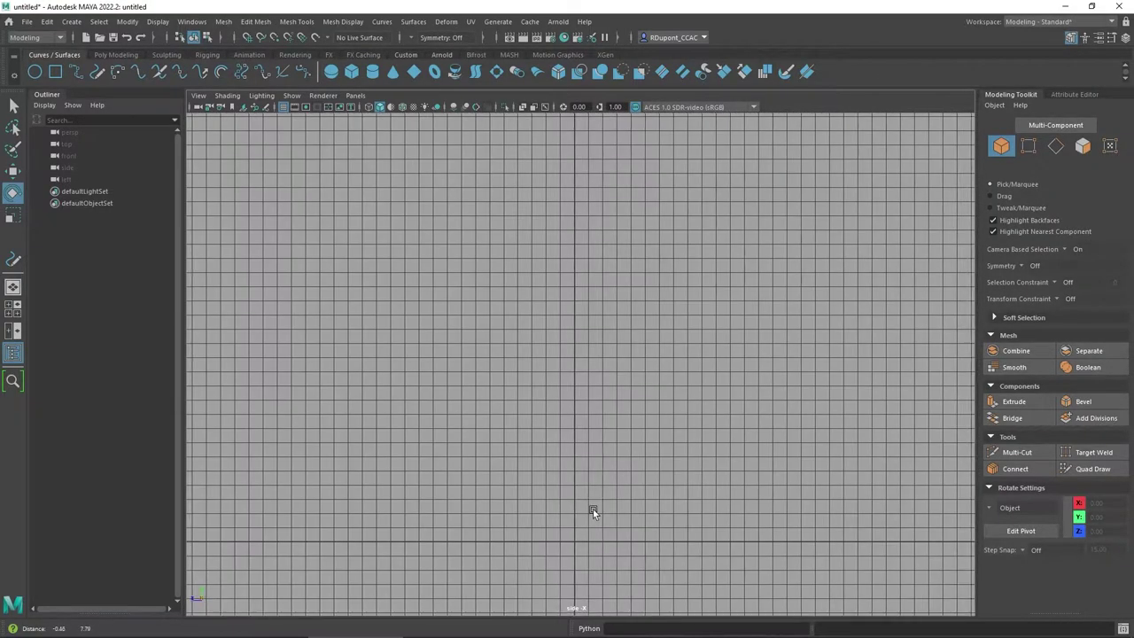
scroll(592, 514, "up", 3)
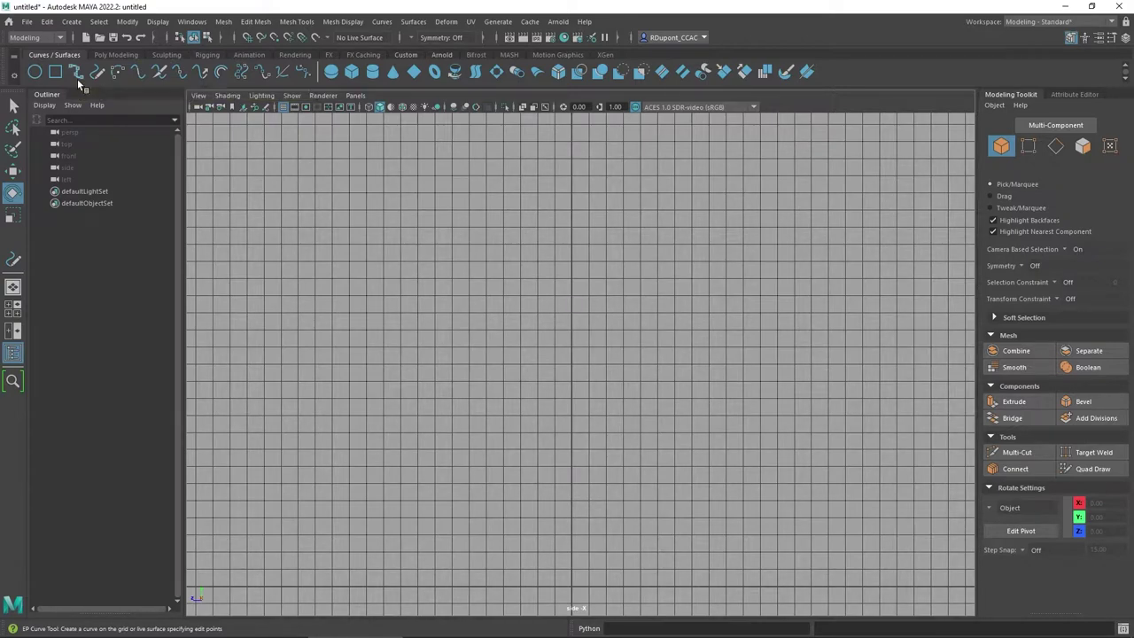
Step: Draw EP curve curve1 upward from the origin in an S-bend, removing one misplaced edit point
left_click(78, 76)
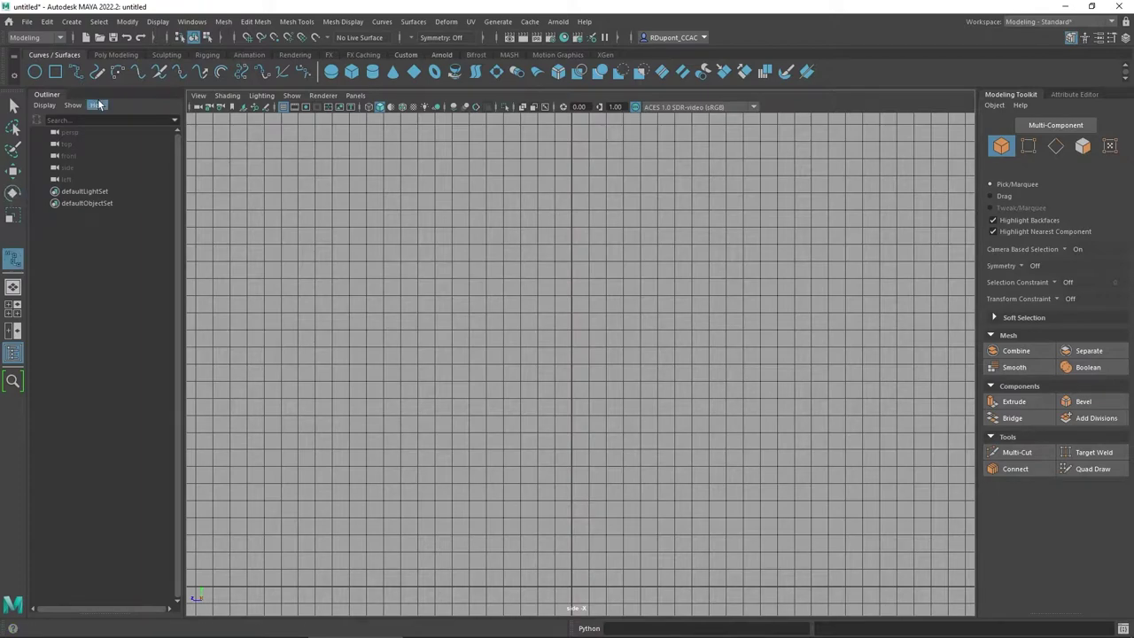
left_click(573, 585)
left_click(571, 585)
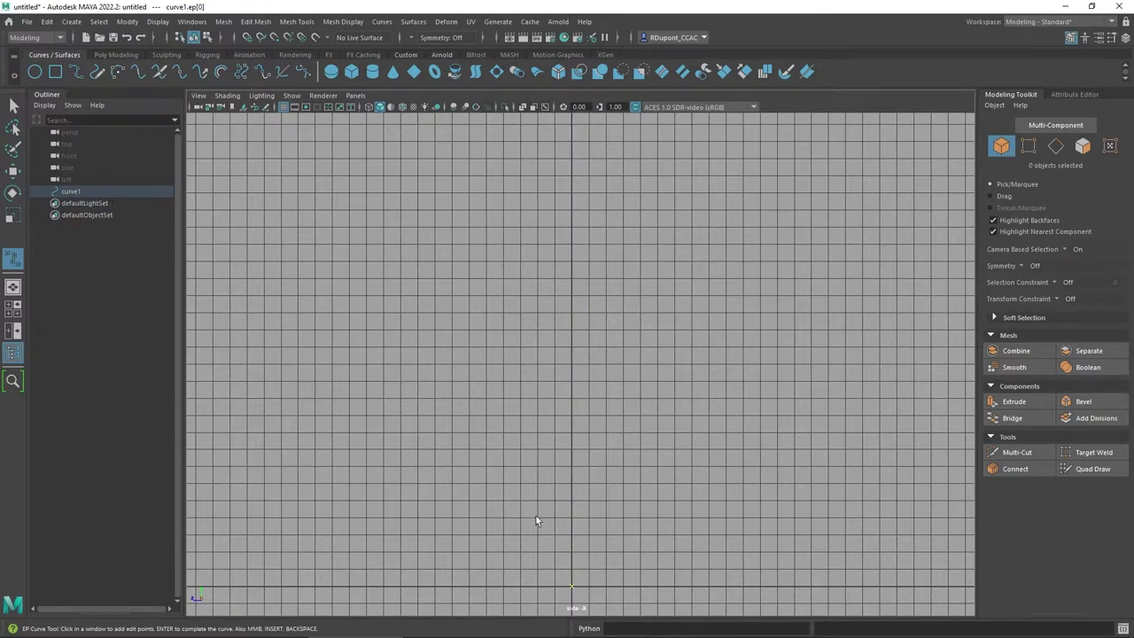
left_click_drag(536, 521, 469, 521)
mouse_move(471, 374)
left_mouse_down()
mouse_move(488, 376)
mouse_move(504, 413)
mouse_move(496, 451)
mouse_move(453, 479)
mouse_move(390, 468)
mouse_move(370, 517)
mouse_move(375, 552)
mouse_move(394, 464)
mouse_move(472, 437)
mouse_move(374, 449)
mouse_move(479, 514)
mouse_move(426, 483)
mouse_move(449, 509)
mouse_move(424, 458)
mouse_move(428, 414)
mouse_move(456, 397)
mouse_move(417, 396)
mouse_move(433, 381)
left_mouse_up()
left_click(537, 385)
key("BackSpace")
left_click_drag(452, 267, 392, 263)
left_click_drag(380, 184, 384, 182)
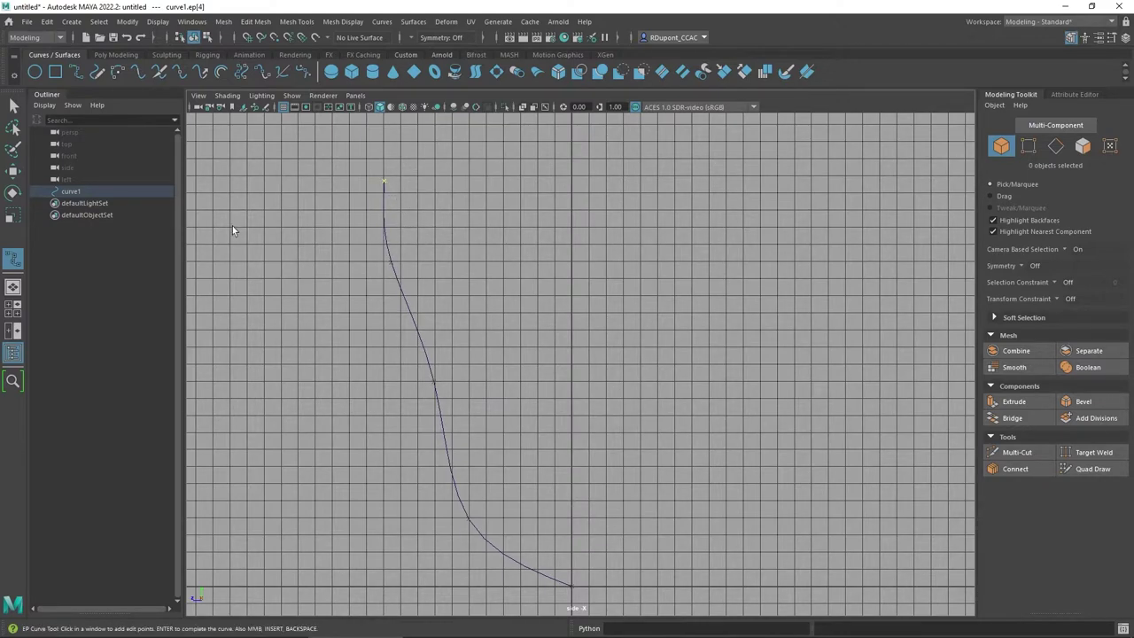
left_click(14, 106)
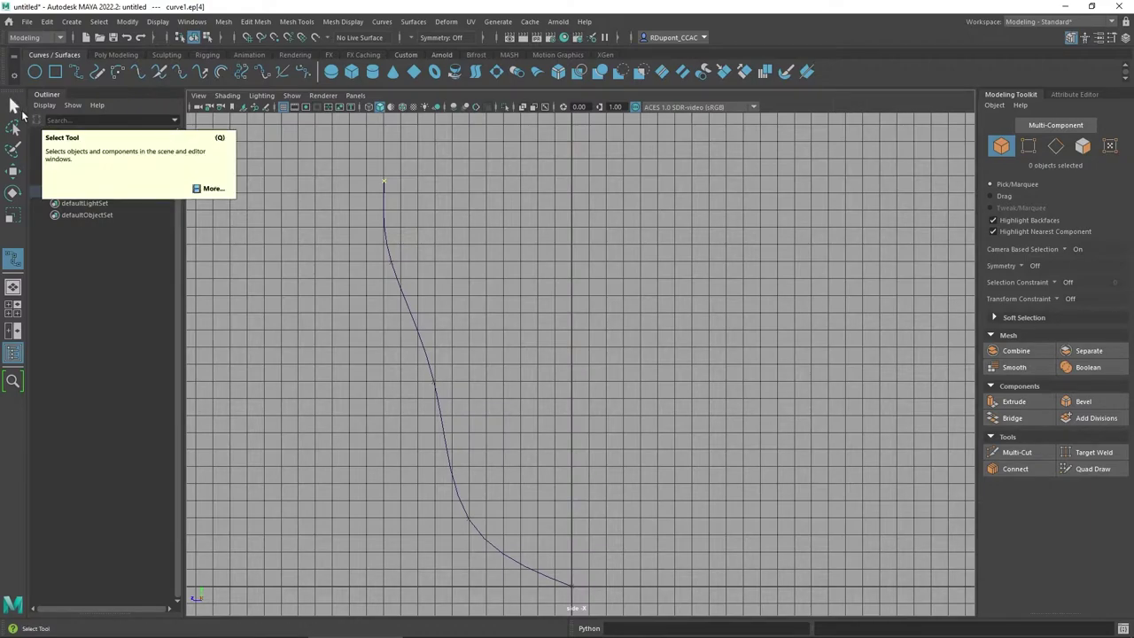
Step: Finish the EP curve
key("y")
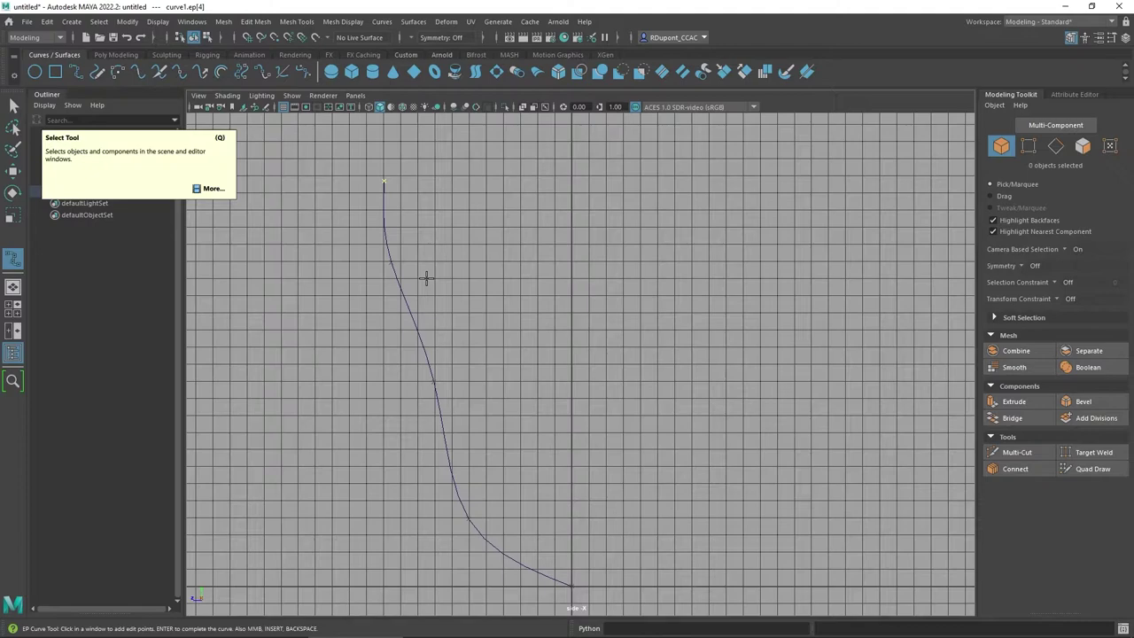
key("e")
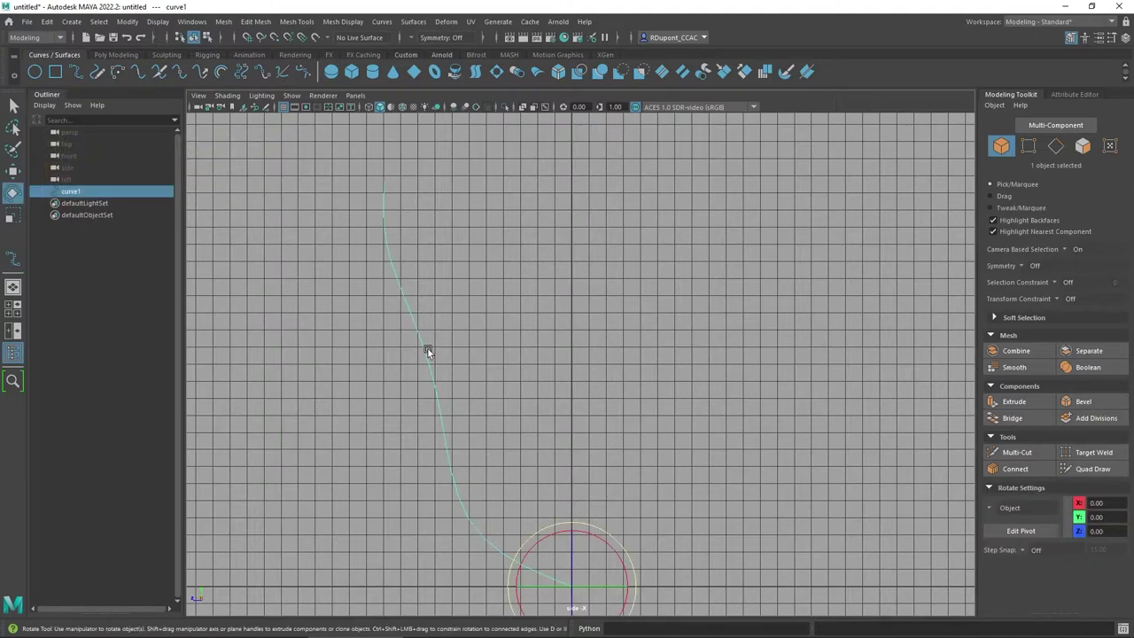
key("w")
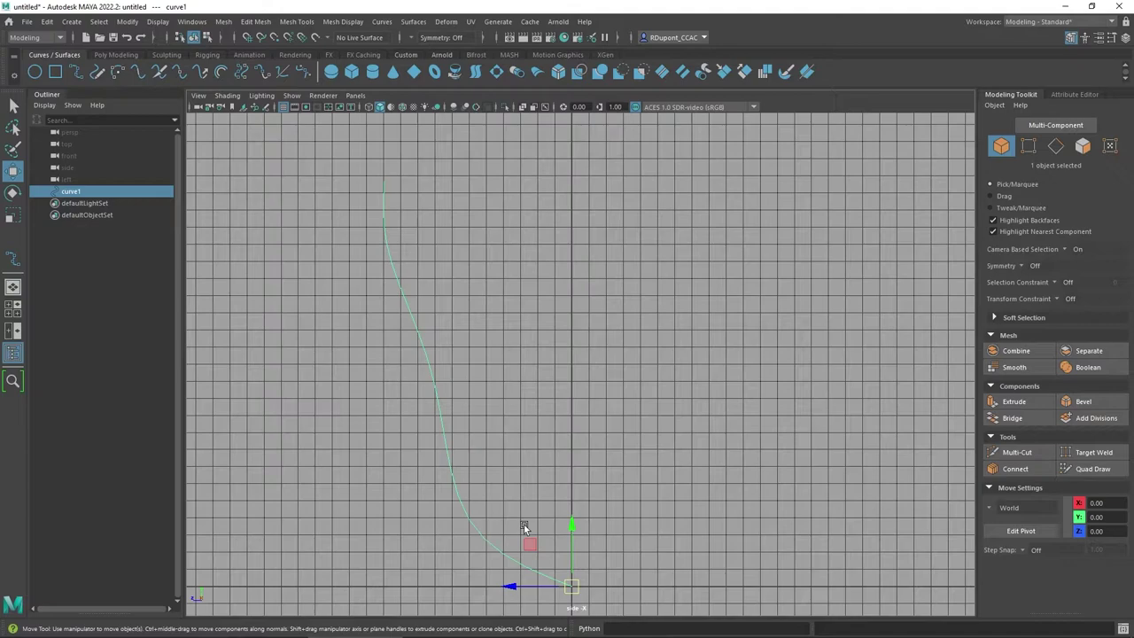
Step: Rename curve1 to EPCurveTool in the Outliner and slide it left along X
double_click(76, 192)
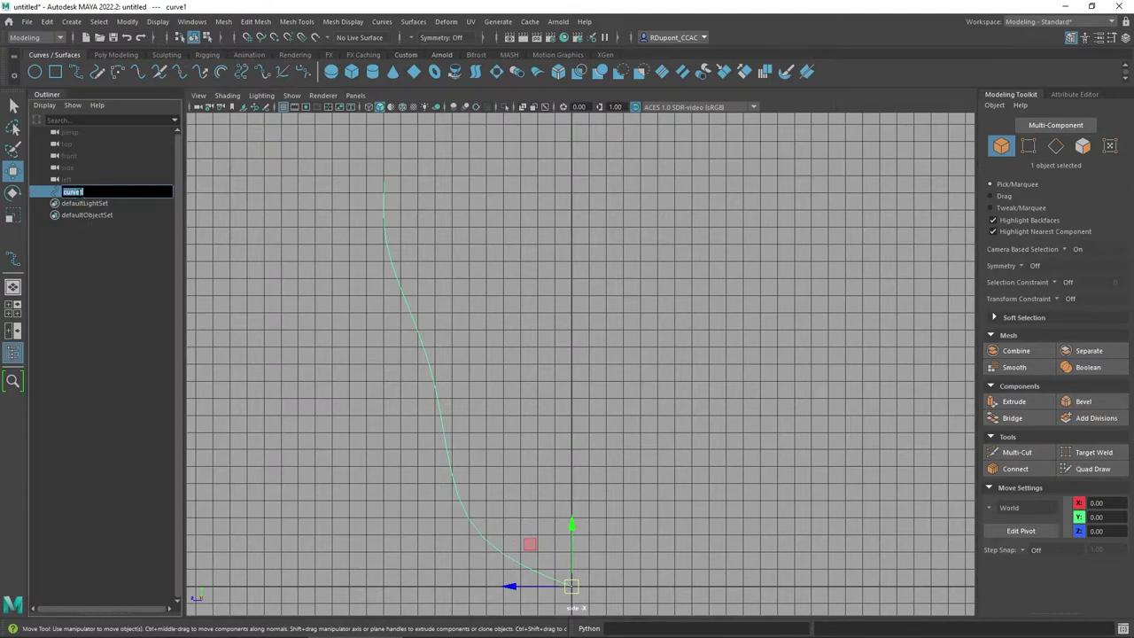
type("EP")
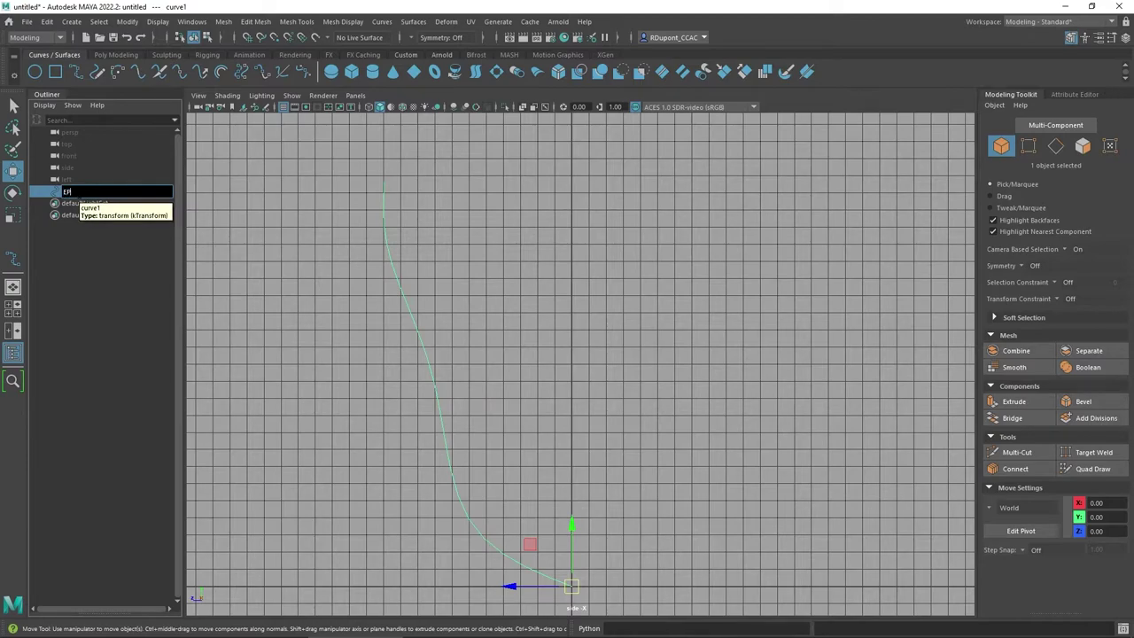
type("CurveTool")
key("Return")
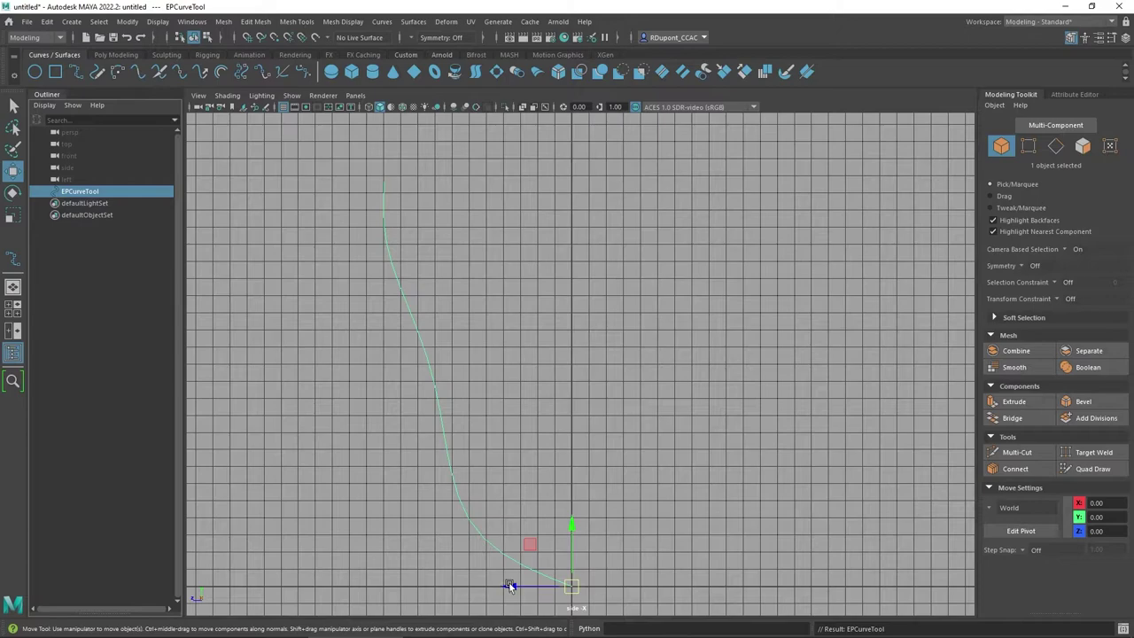
left_click_drag(510, 587, 337, 567)
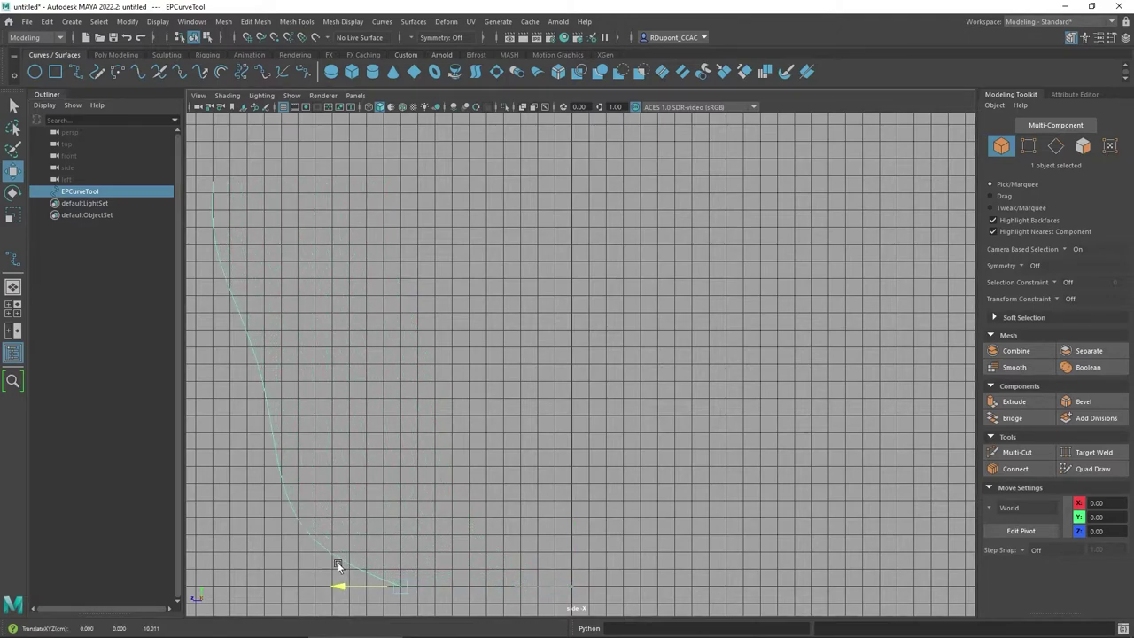
Step: Deselect the EP curve and draw a wavy freehand pencil curve up from the origin
left_click(398, 484)
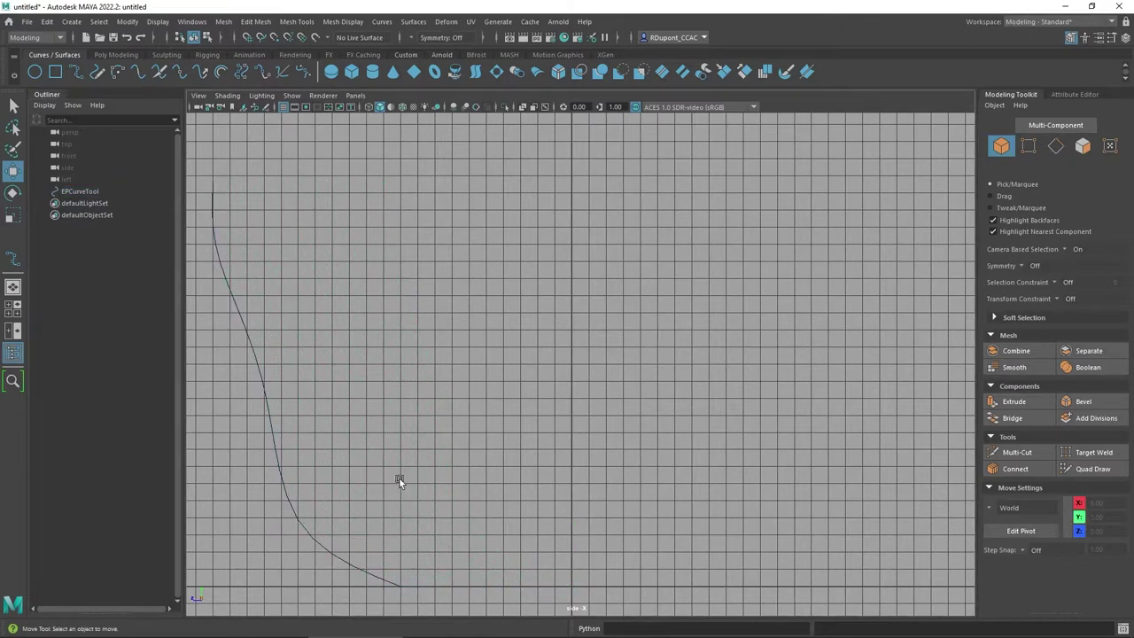
left_click(99, 73)
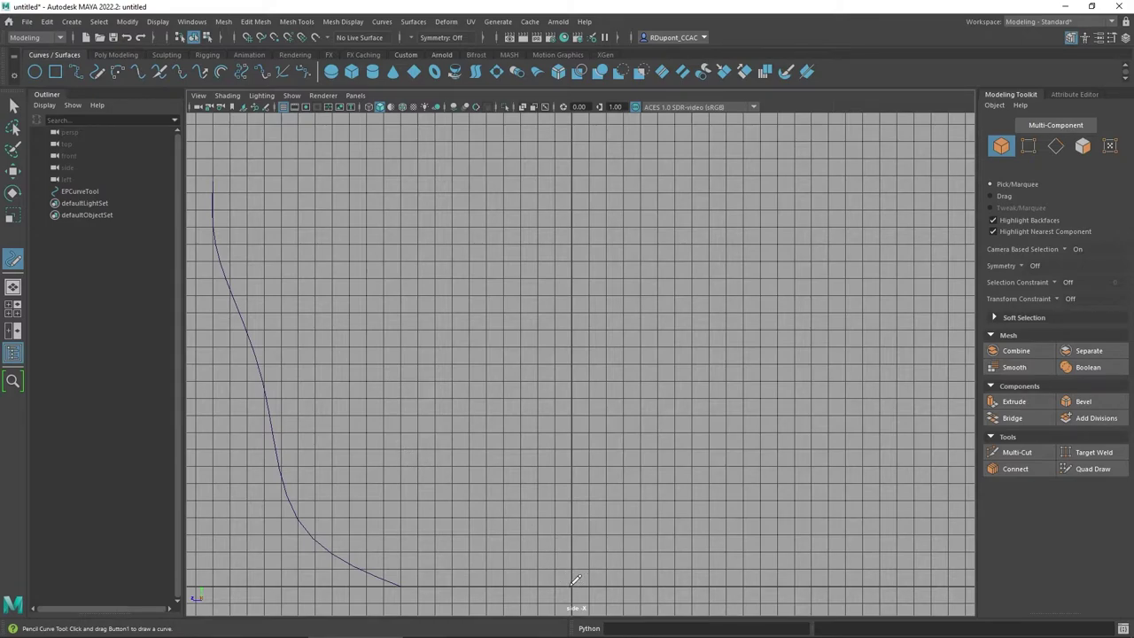
mouse_move(574, 581)
left_mouse_down()
mouse_move(589, 574)
mouse_move(581, 537)
mouse_move(555, 496)
mouse_move(560, 456)
mouse_move(592, 417)
mouse_move(583, 371)
mouse_move(554, 326)
mouse_move(561, 287)
mouse_move(606, 250)
mouse_move(551, 174)
mouse_move(552, 154)
left_mouse_up()
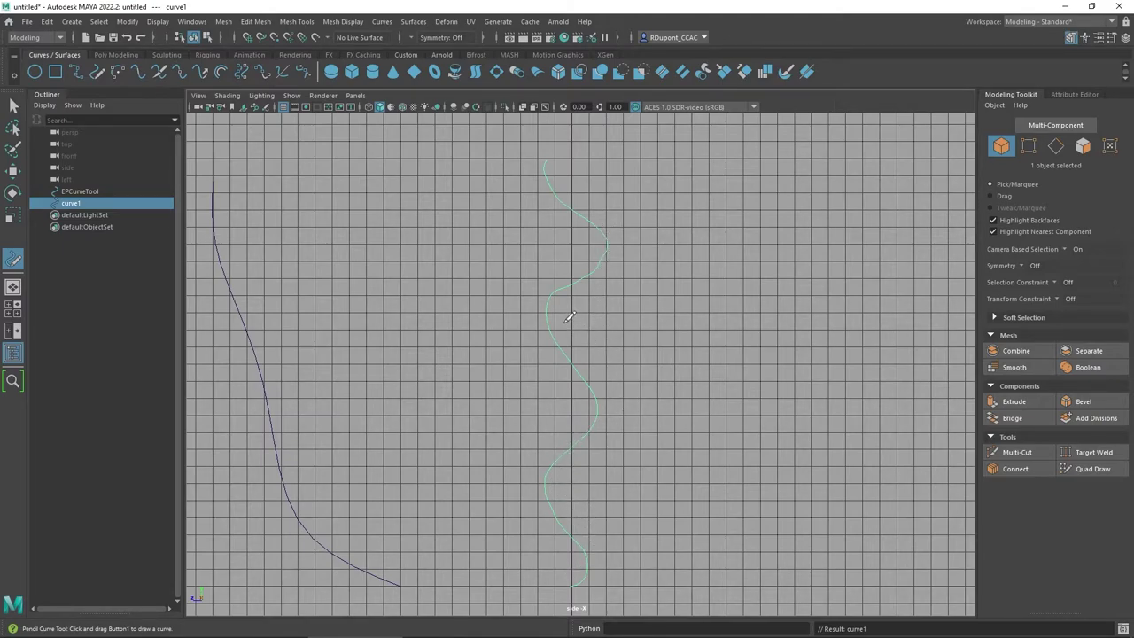
Step: Rename the pencil curve to PencilTool and shift it left
double_click(70, 204)
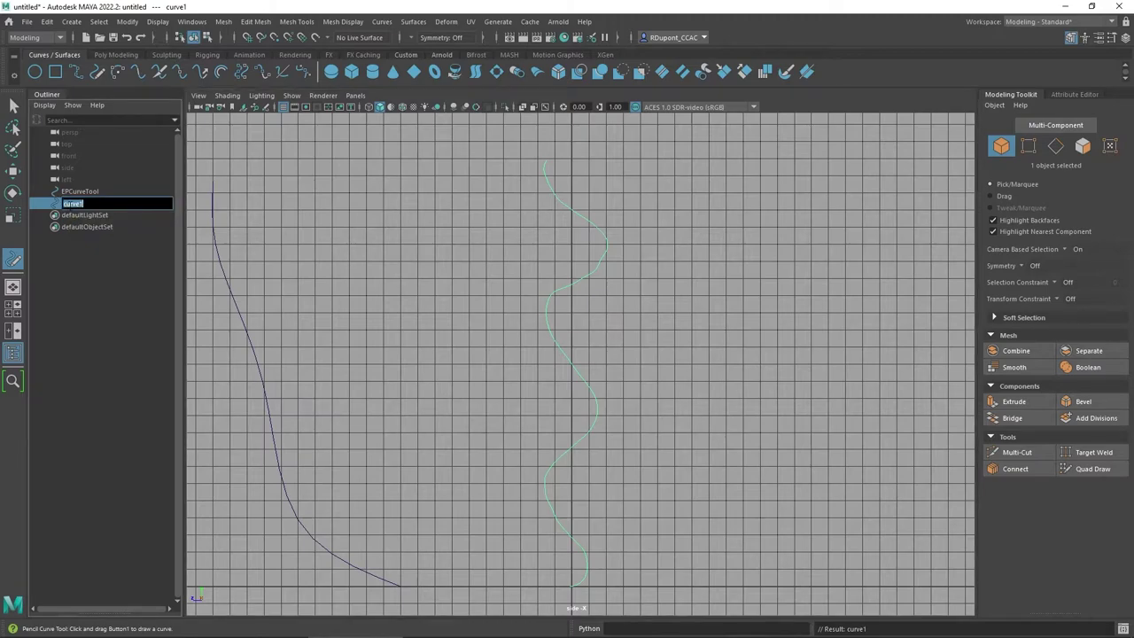
type("PencilTool")
key("Return")
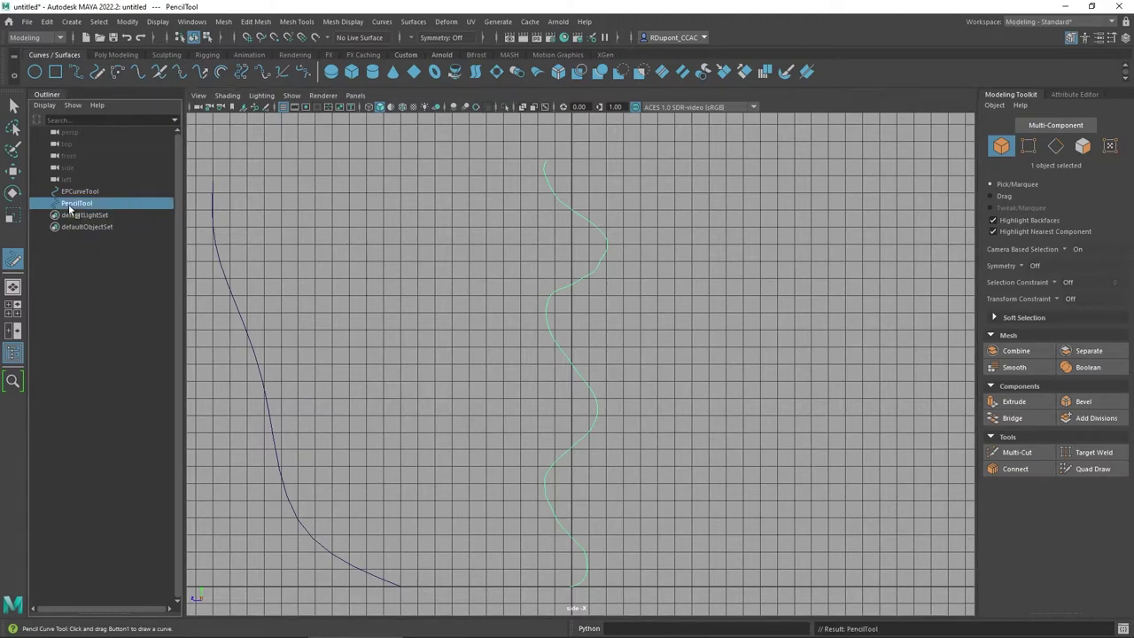
key("w")
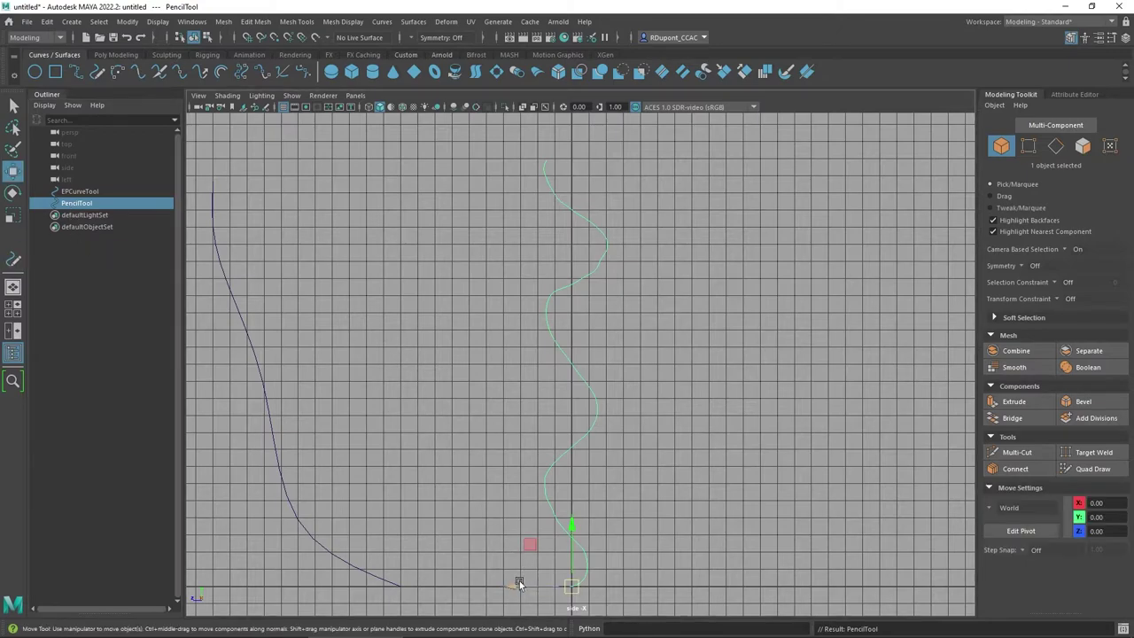
left_click_drag(519, 582, 409, 578)
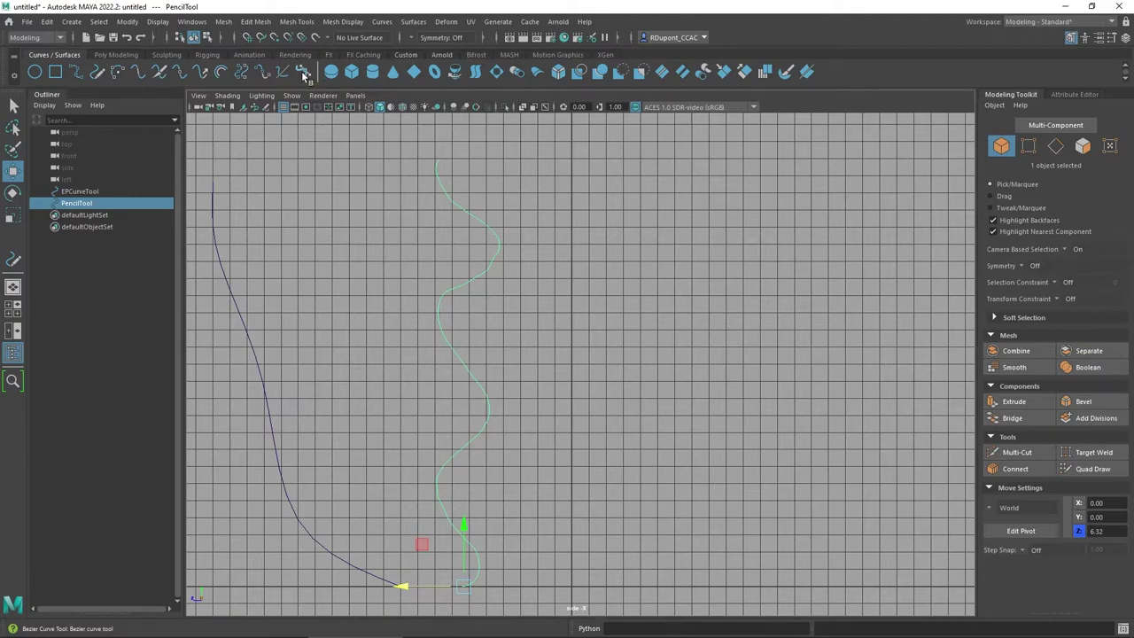
Step: Draw Bezier curve bezier1 from the origin upward, dragging tangent handles at each anchor to shape bends
left_click(303, 75)
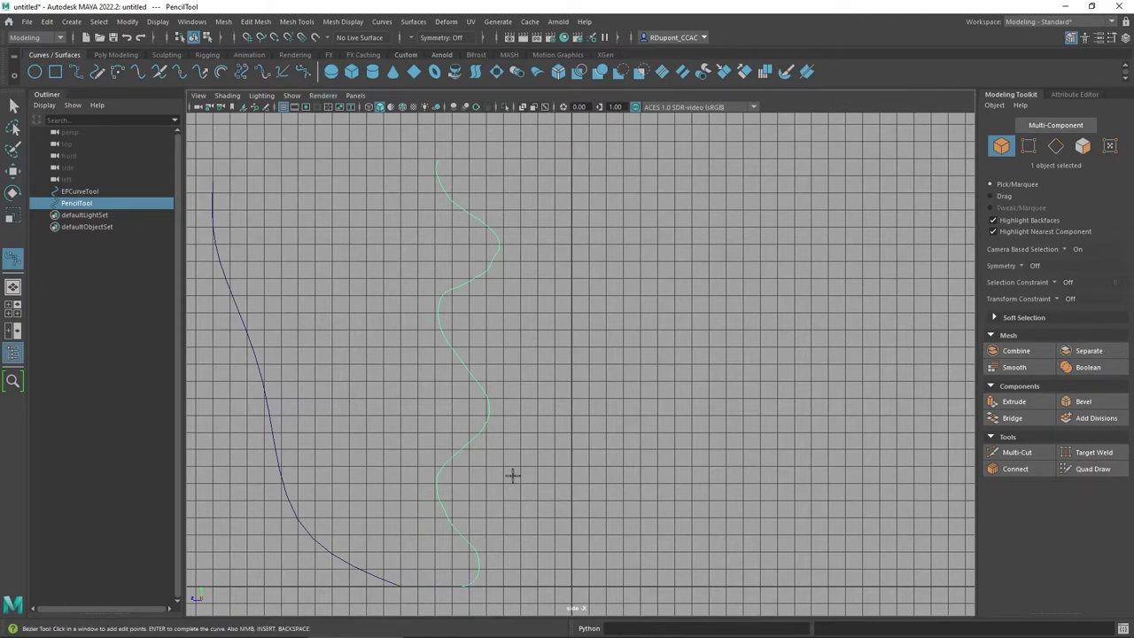
left_click(569, 586)
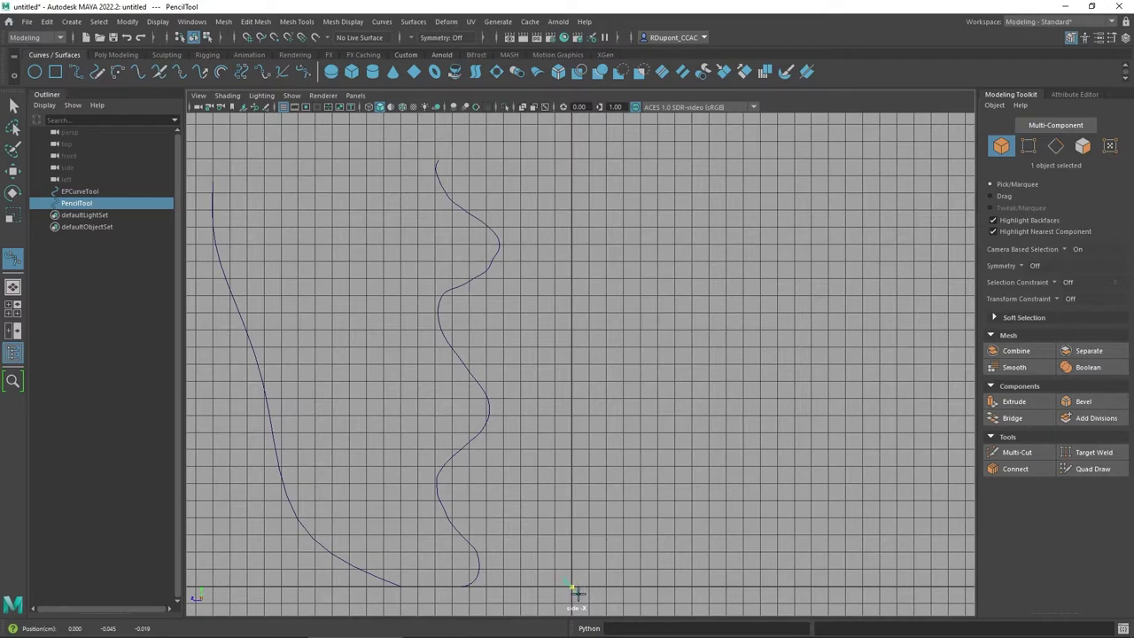
mouse_move(578, 594)
left_mouse_down()
mouse_move(587, 599)
mouse_move(591, 560)
mouse_move(579, 574)
mouse_move(599, 584)
mouse_move(590, 578)
left_mouse_up()
left_click(602, 565)
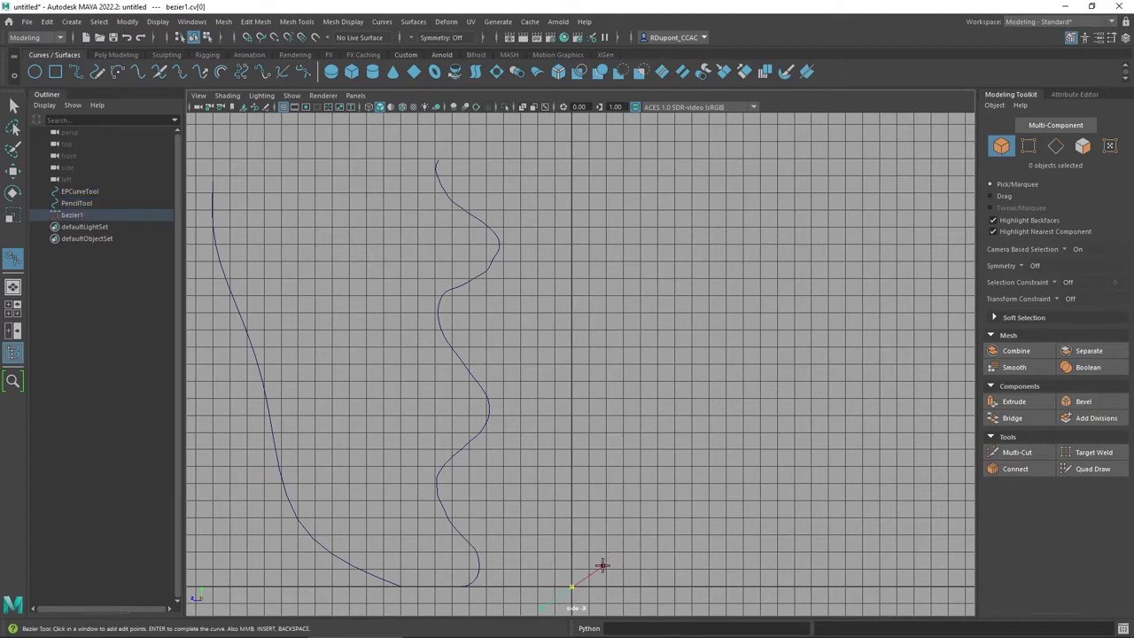
mouse_move(602, 564)
left_mouse_down()
mouse_move(605, 580)
mouse_move(591, 558)
mouse_move(605, 568)
left_mouse_up()
left_click(629, 461)
left_click_drag(629, 460, 636, 527)
left_click_drag(597, 360, 602, 334)
left_click_drag(576, 259, 557, 232)
left_click_drag(584, 169, 610, 158)
key("w")
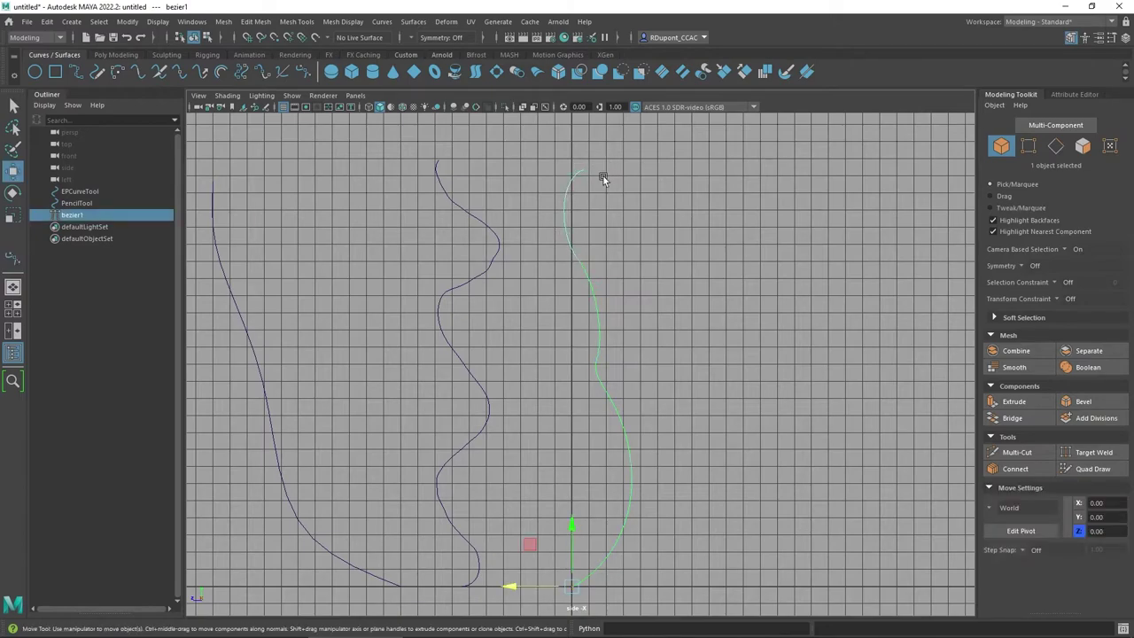
Step: Rename bezier1 to beziercurveTool in the Outliner
double_click(73, 215)
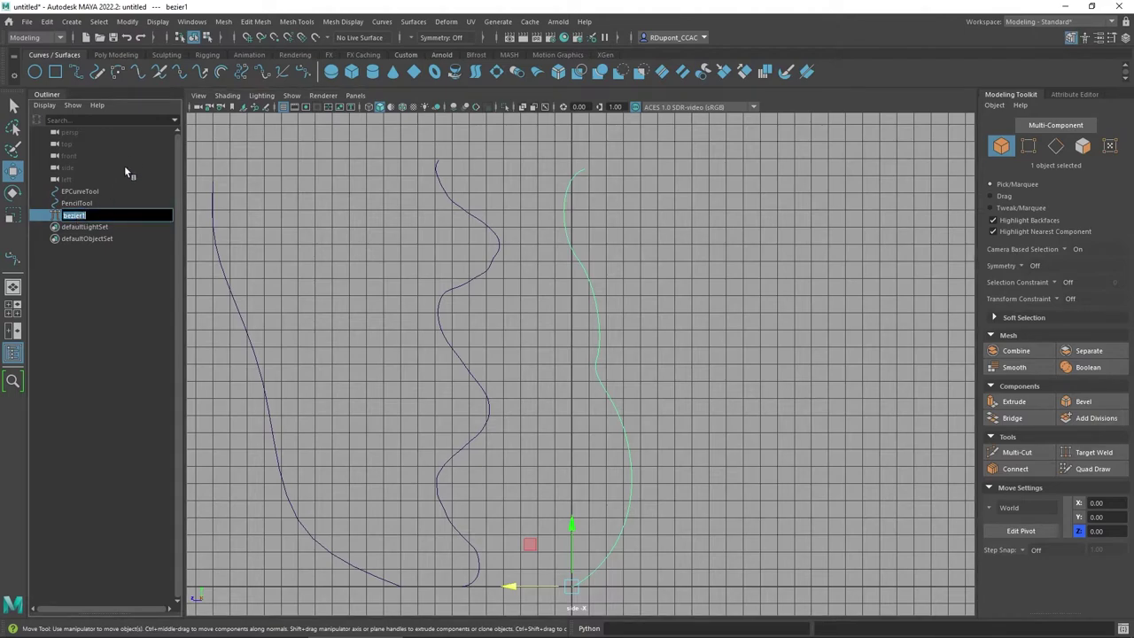
left_click(304, 73)
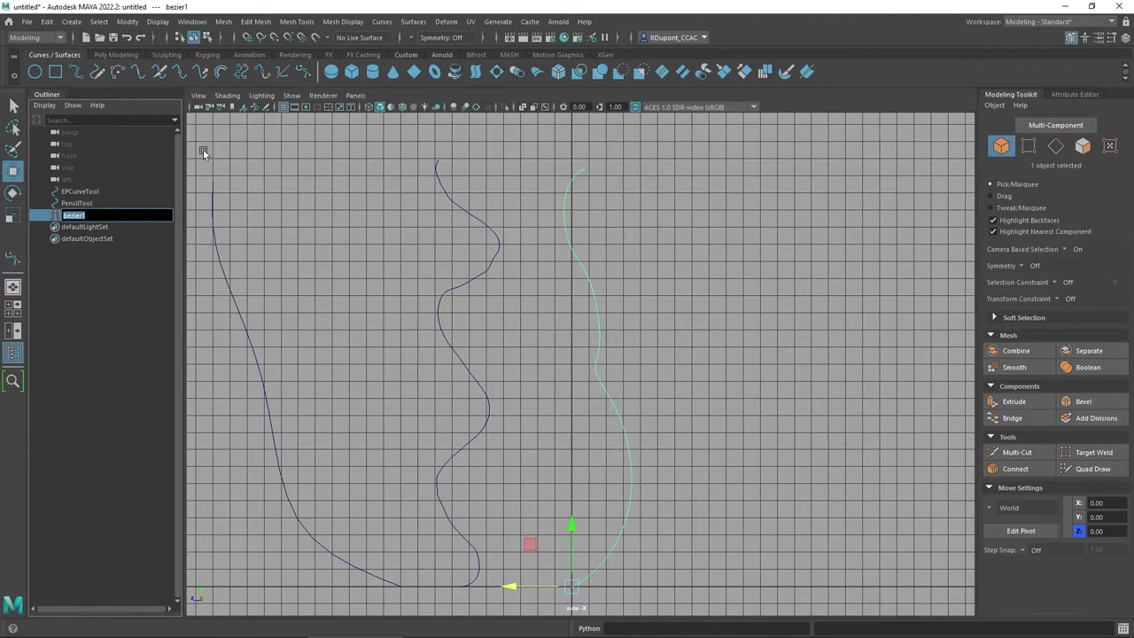
key("End")
key("BackSpace")
type("curveTool")
key("Return")
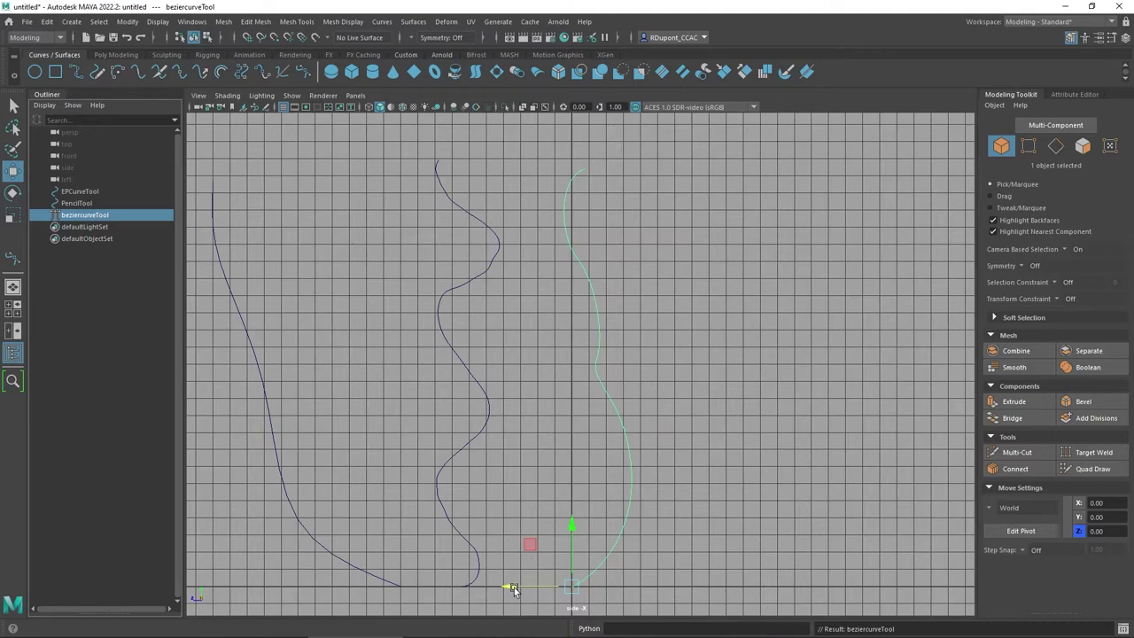
Step: Move the Bezier and pencil curves to the right
left_click_drag(514, 591, 588, 588)
left_click(458, 530)
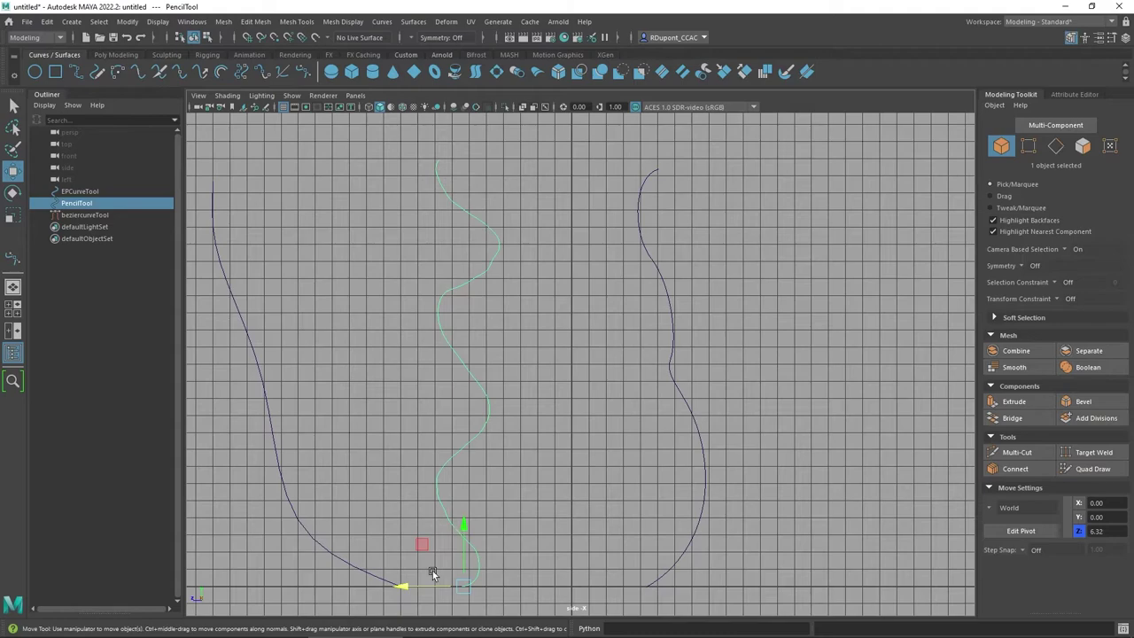
left_click_drag(411, 587, 450, 587)
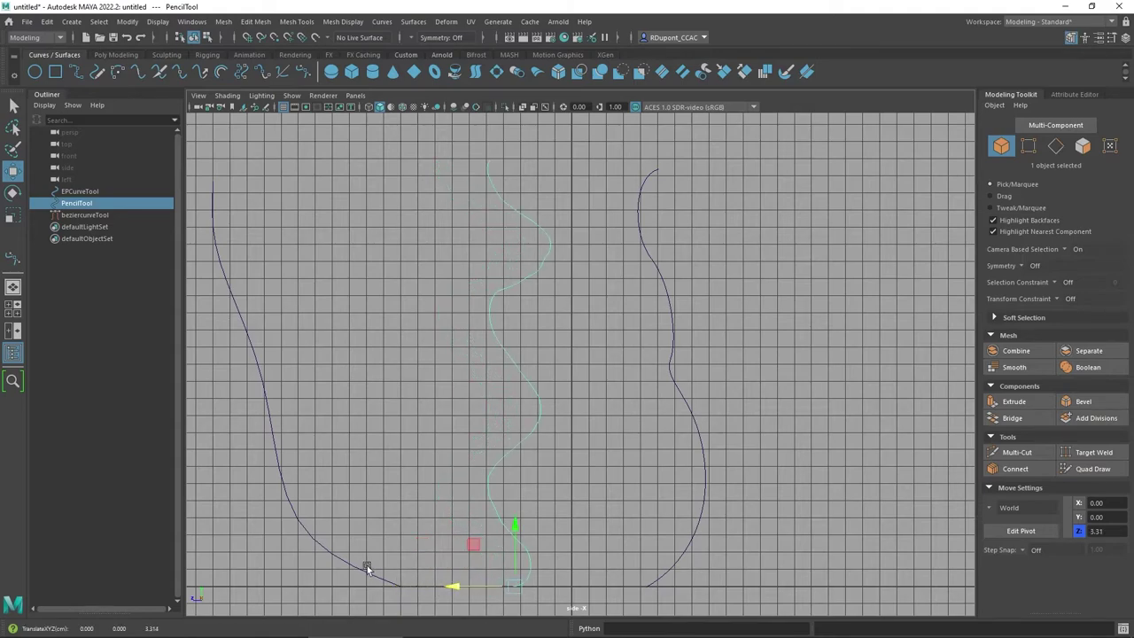
Step: Switch the pencil and Bezier curves to Control Vertex component mode
right_click(496, 303)
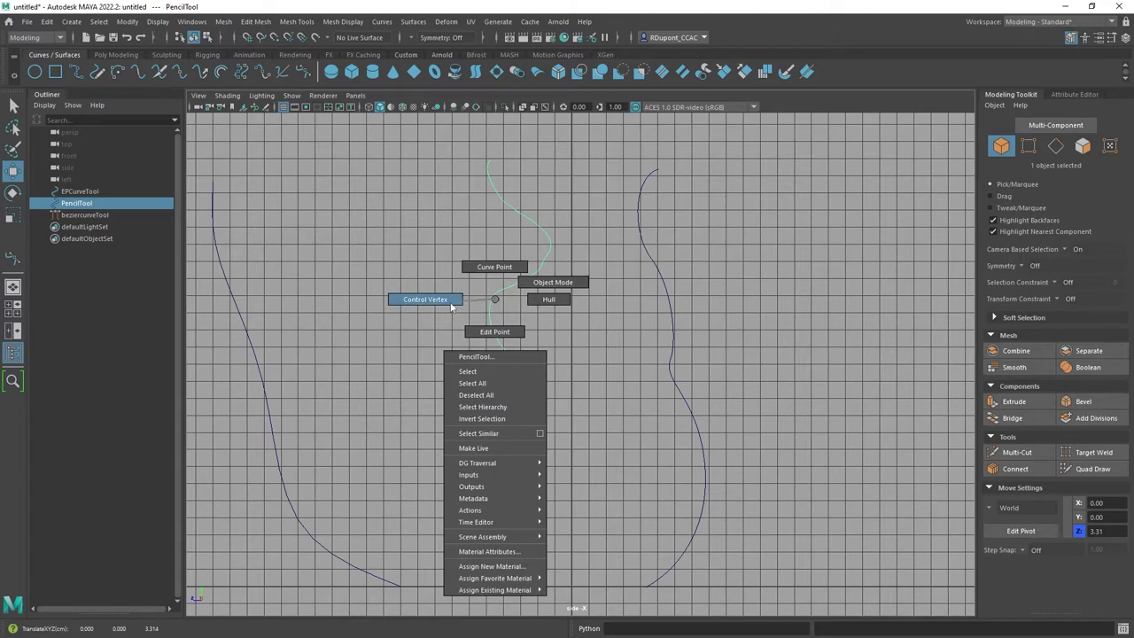
left_click(450, 305)
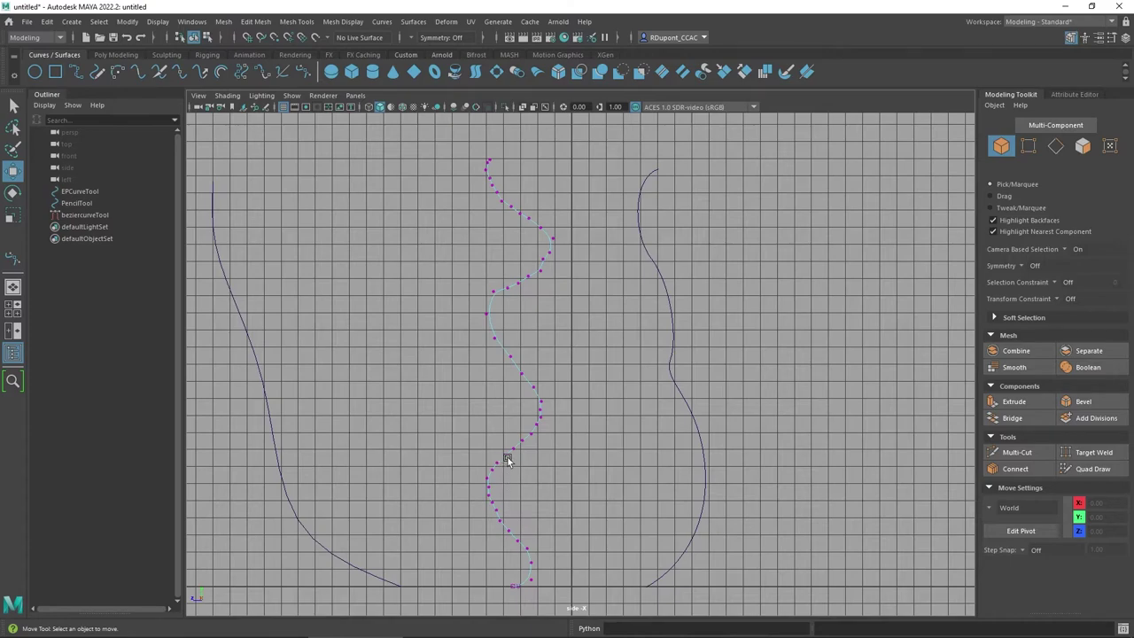
left_click(671, 372)
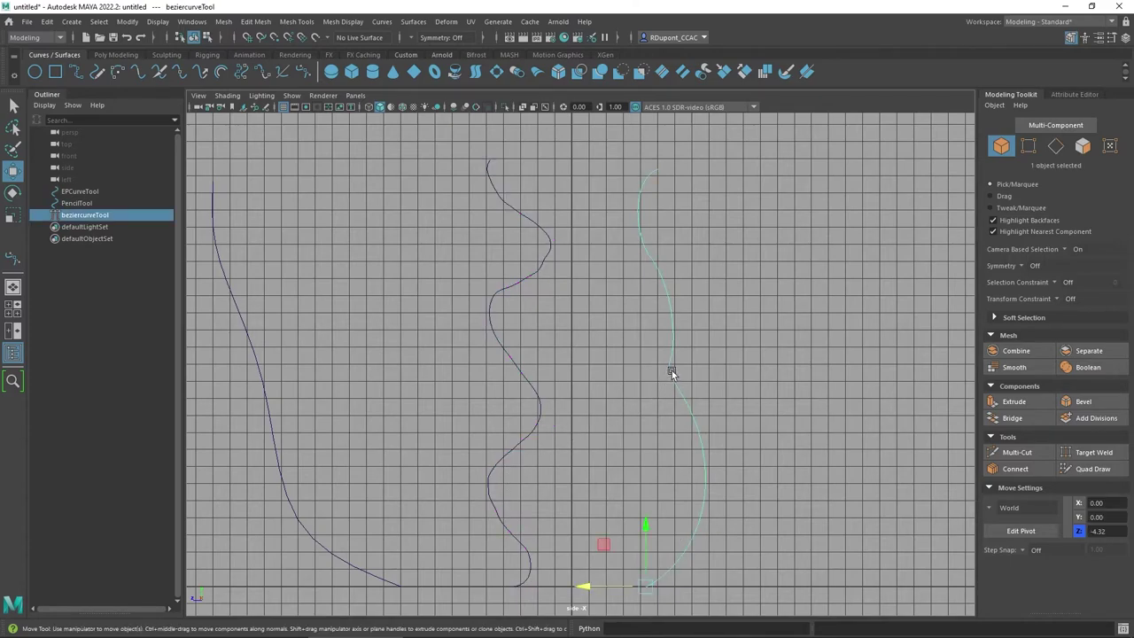
right_click(671, 337)
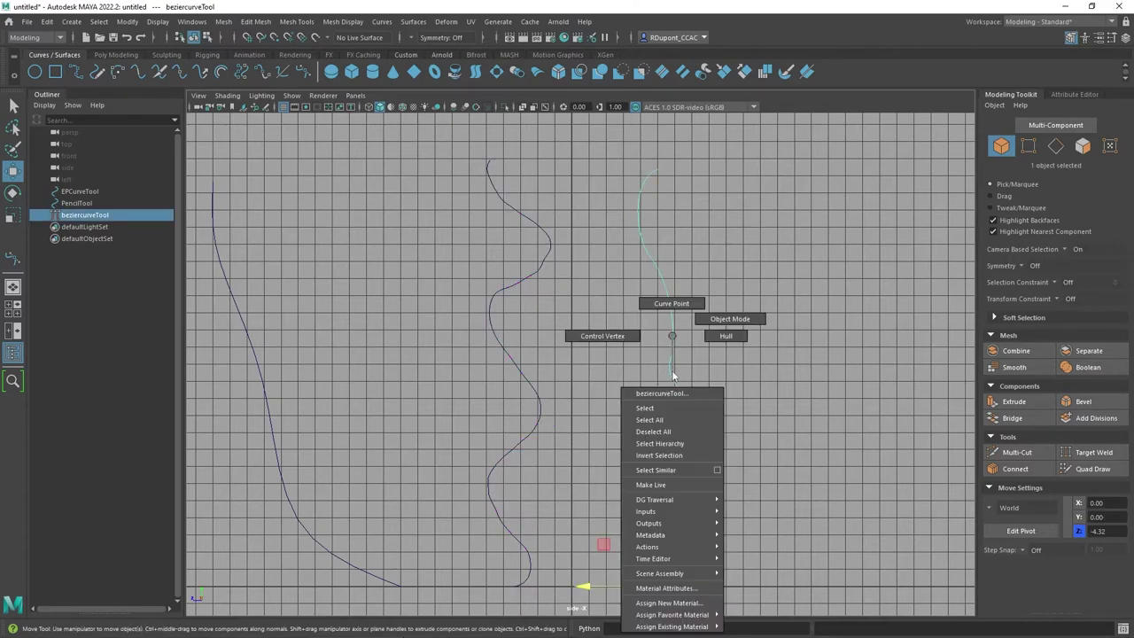
left_click(616, 338)
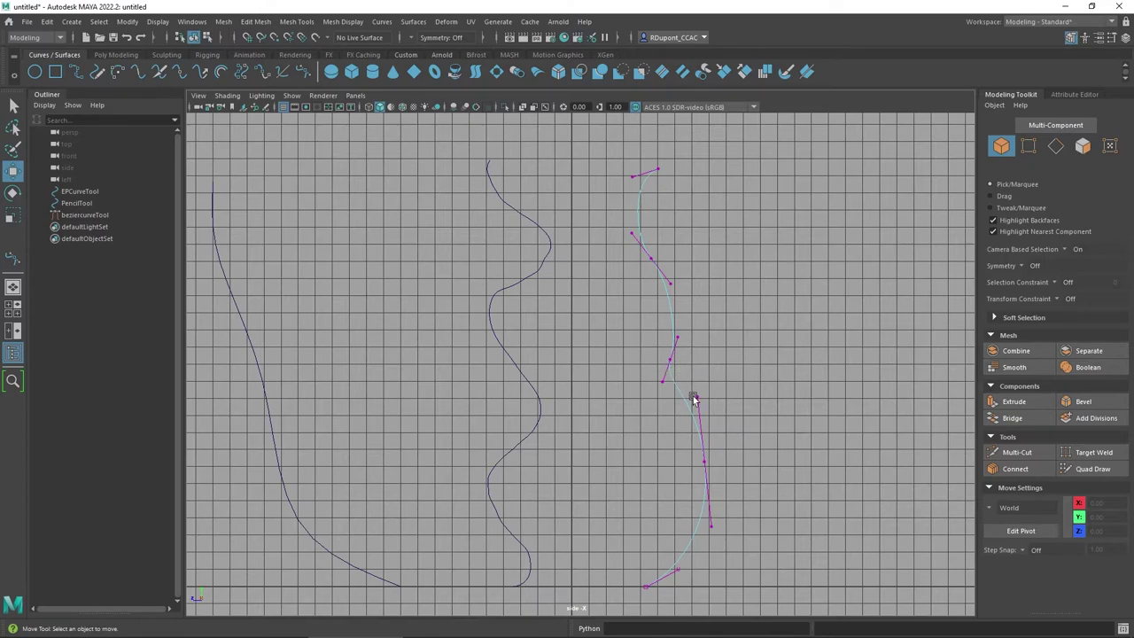
Step: Reposition the Bezier curve's cv[3] and cv[4] to reshape its lower bend, then deselect
left_click(719, 457)
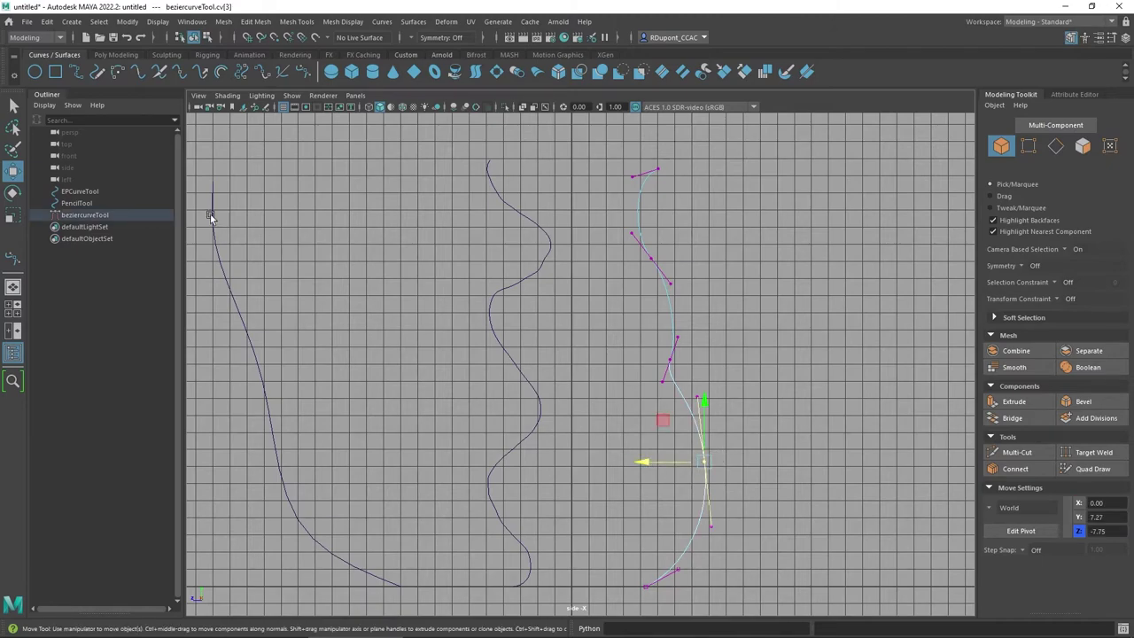
mouse_move(648, 458)
left_mouse_down()
mouse_move(676, 461)
mouse_move(561, 459)
mouse_move(661, 461)
left_mouse_up()
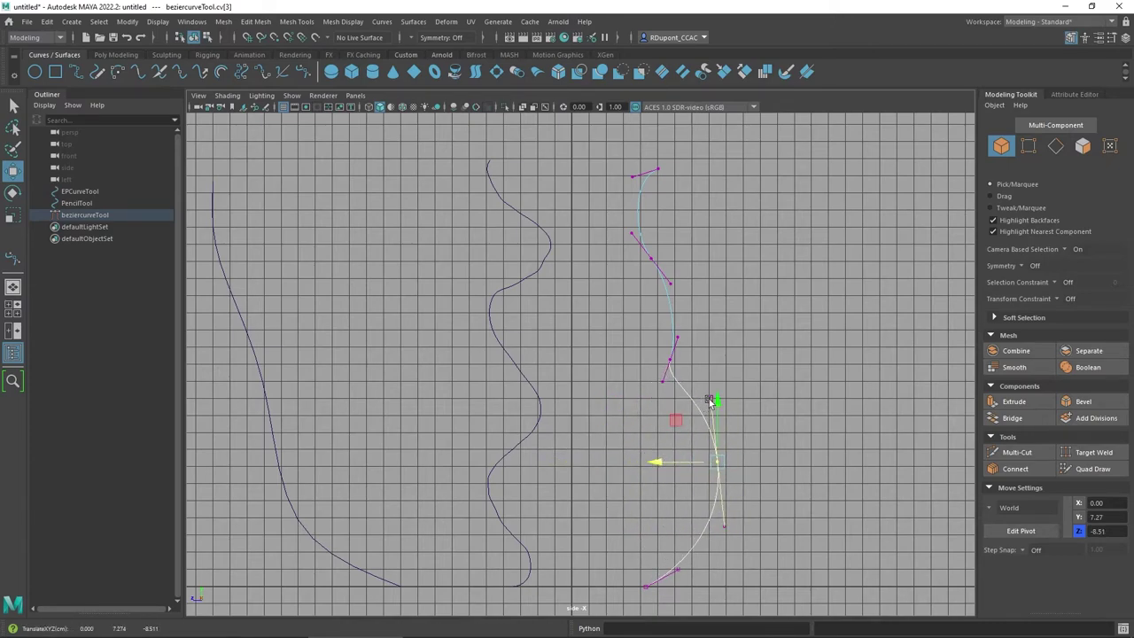
left_click_drag(714, 401, 717, 417)
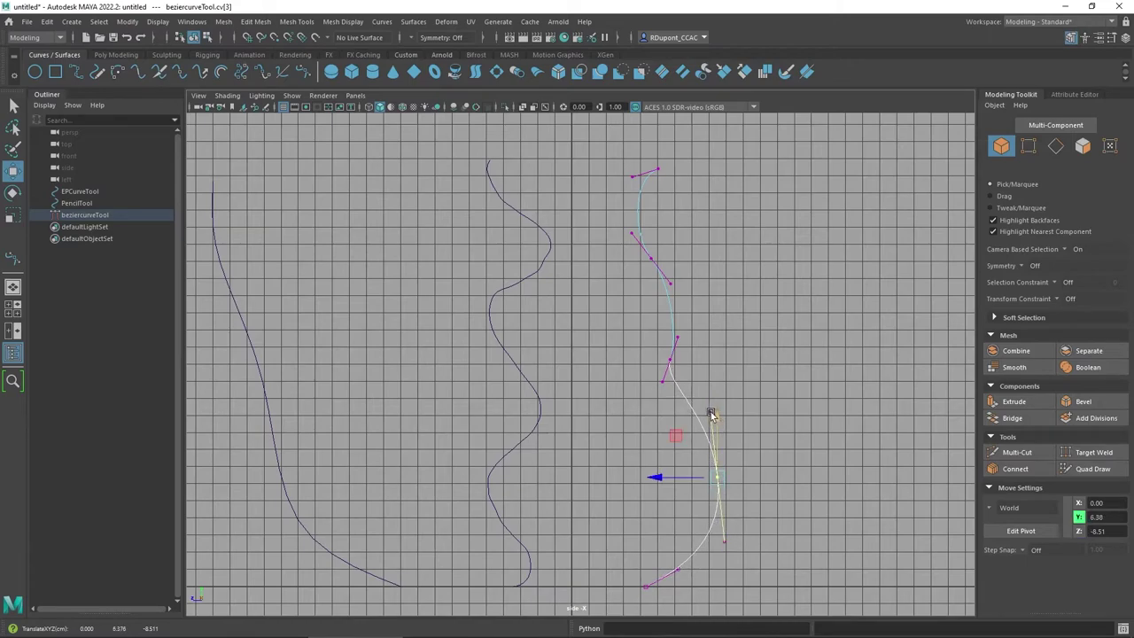
left_click(710, 413)
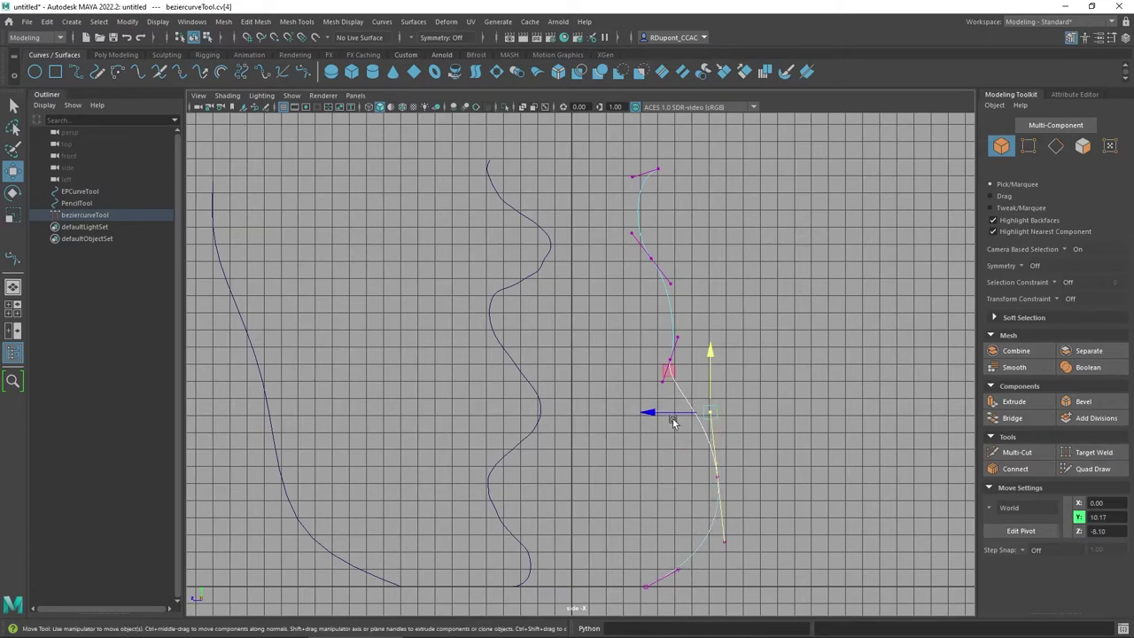
left_click_drag(656, 413, 635, 426)
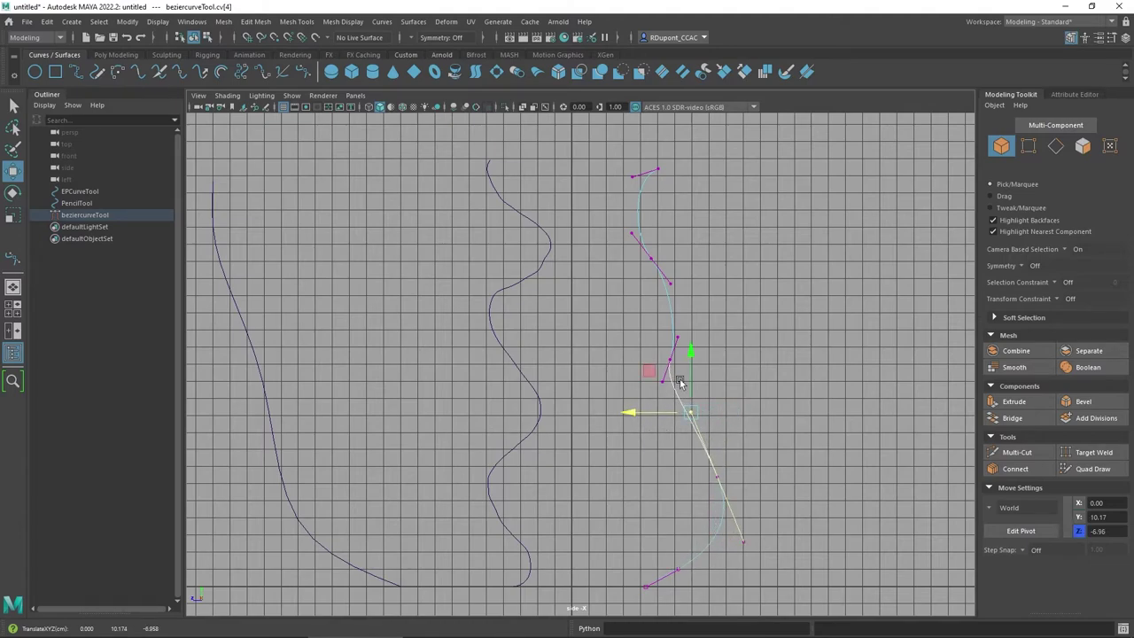
mouse_move(689, 353)
left_mouse_down()
mouse_move(692, 383)
mouse_move(696, 373)
left_mouse_up()
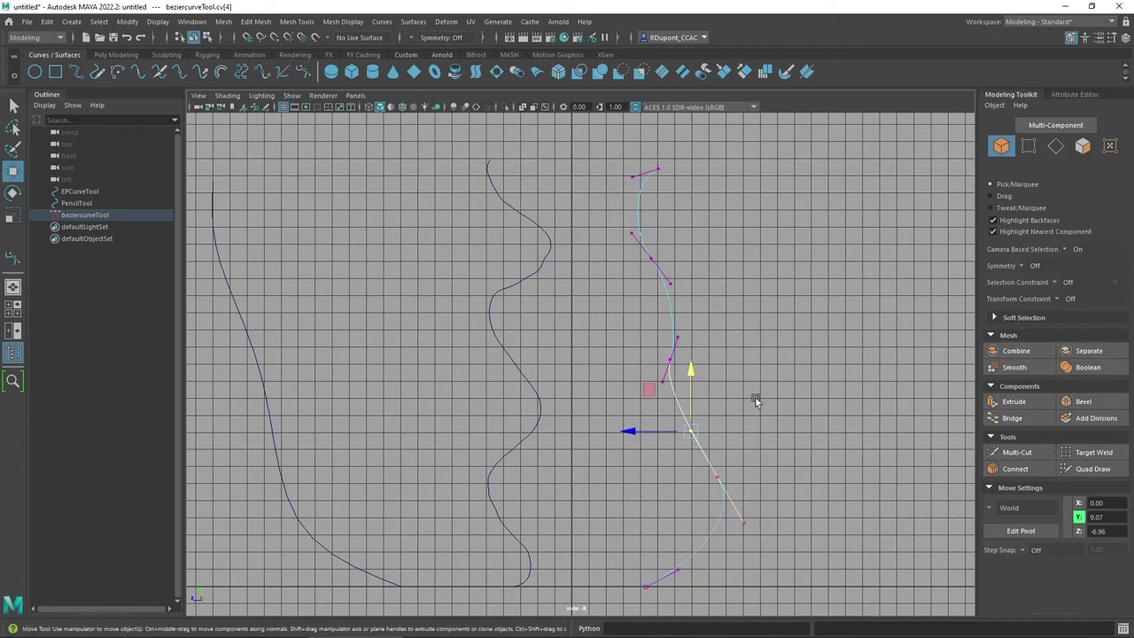
left_click(755, 399)
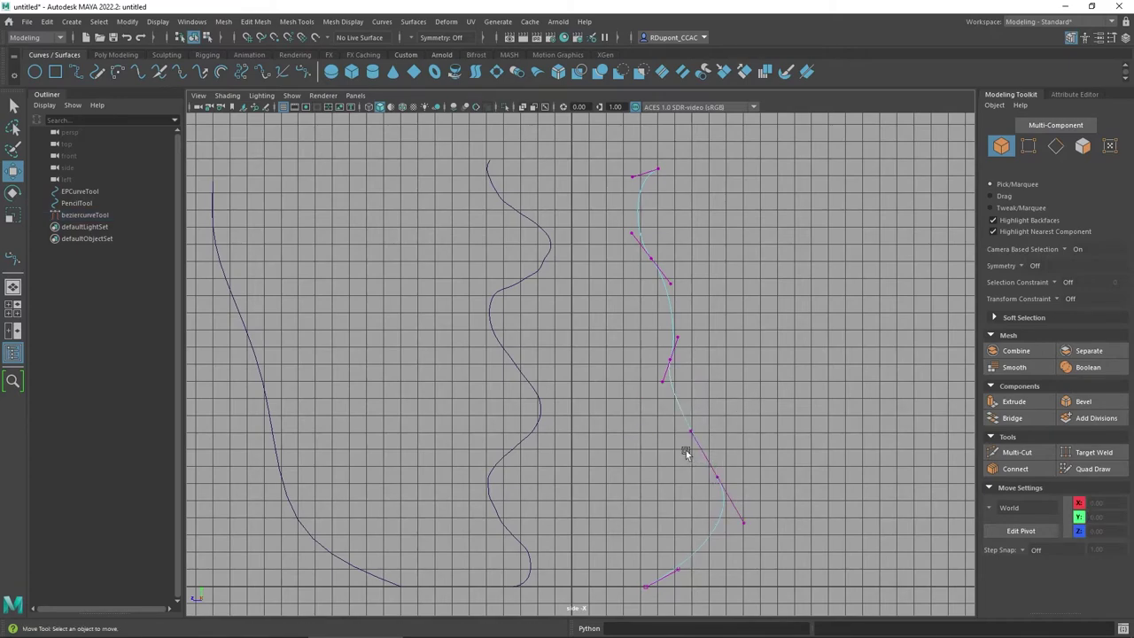
Step: Return the Bezier curve to object mode and show the EP curve's control vertices
right_click(637, 207)
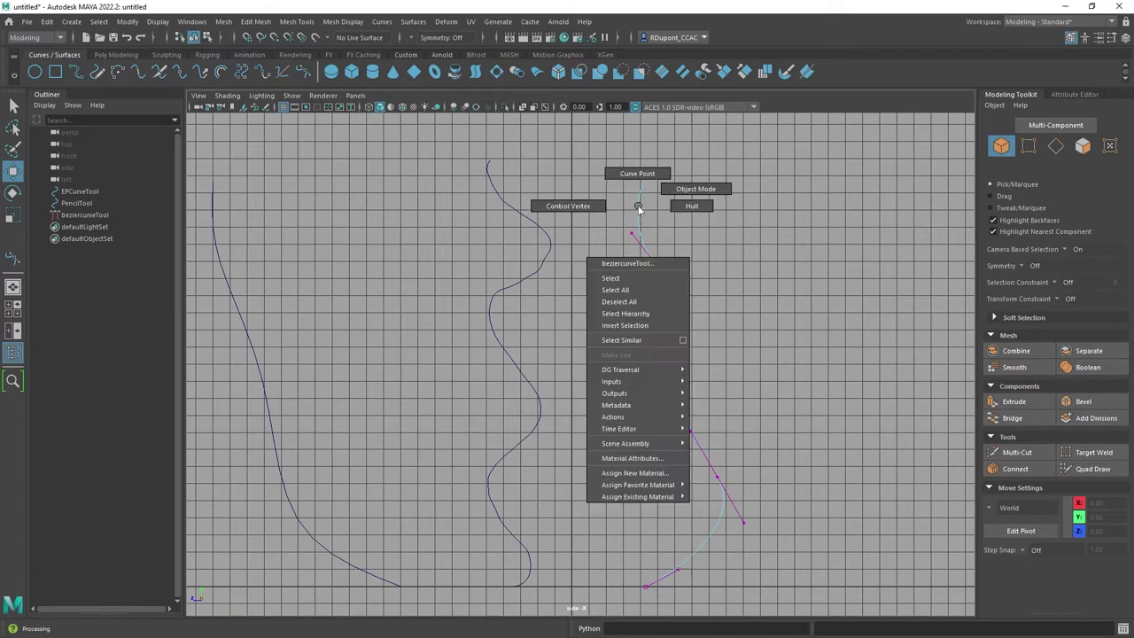
right_click_drag(638, 208, 693, 189)
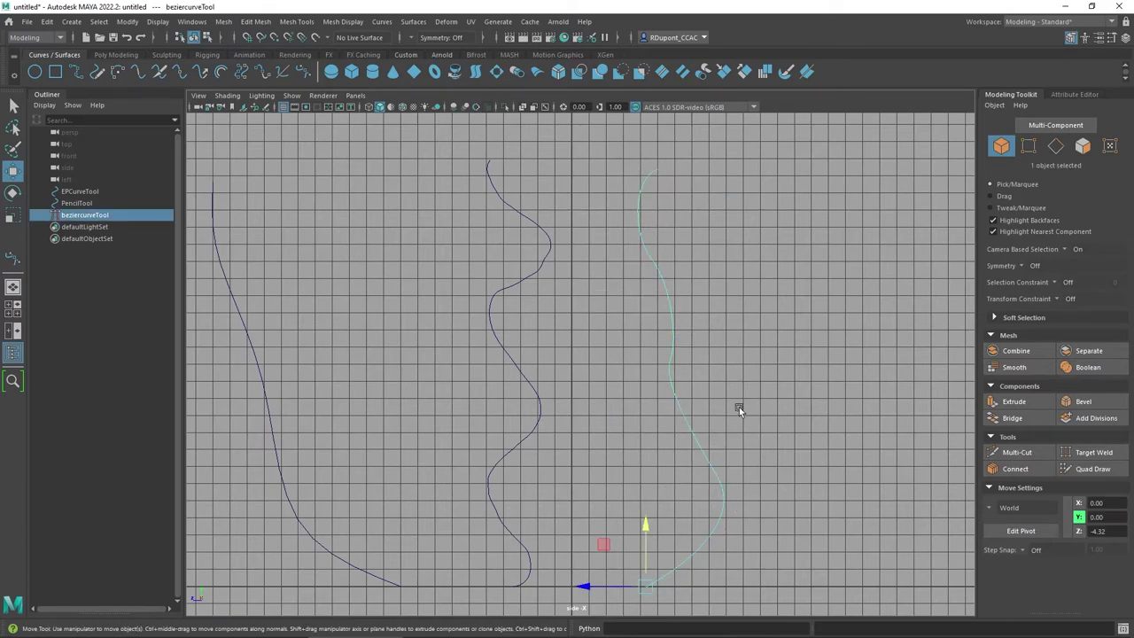
left_click(260, 390)
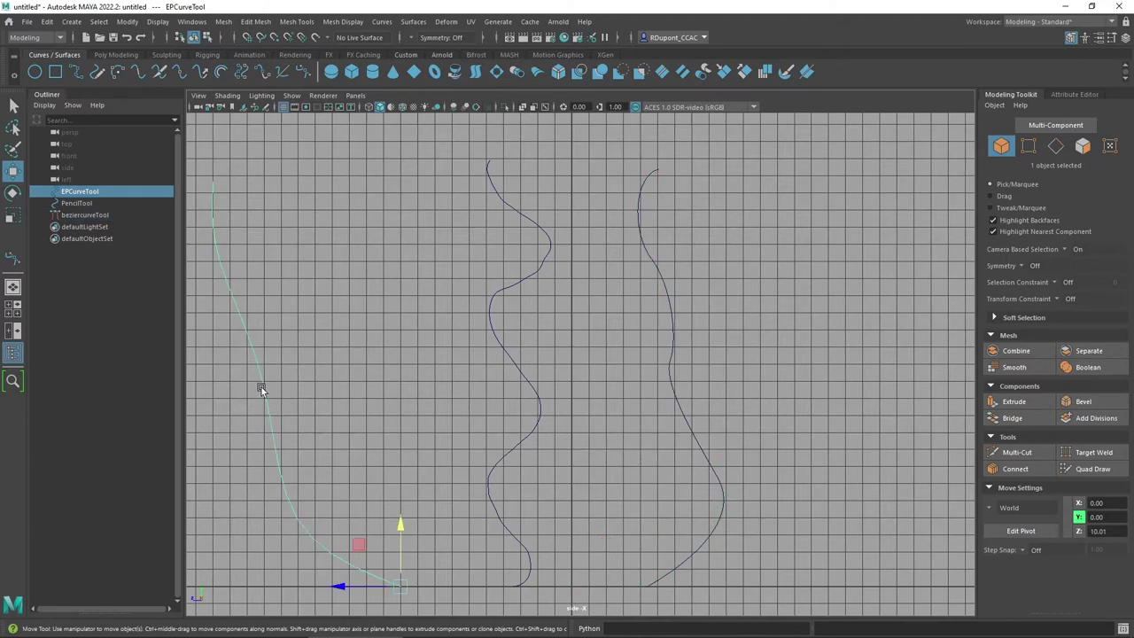
right_click_drag(262, 337, 198, 338)
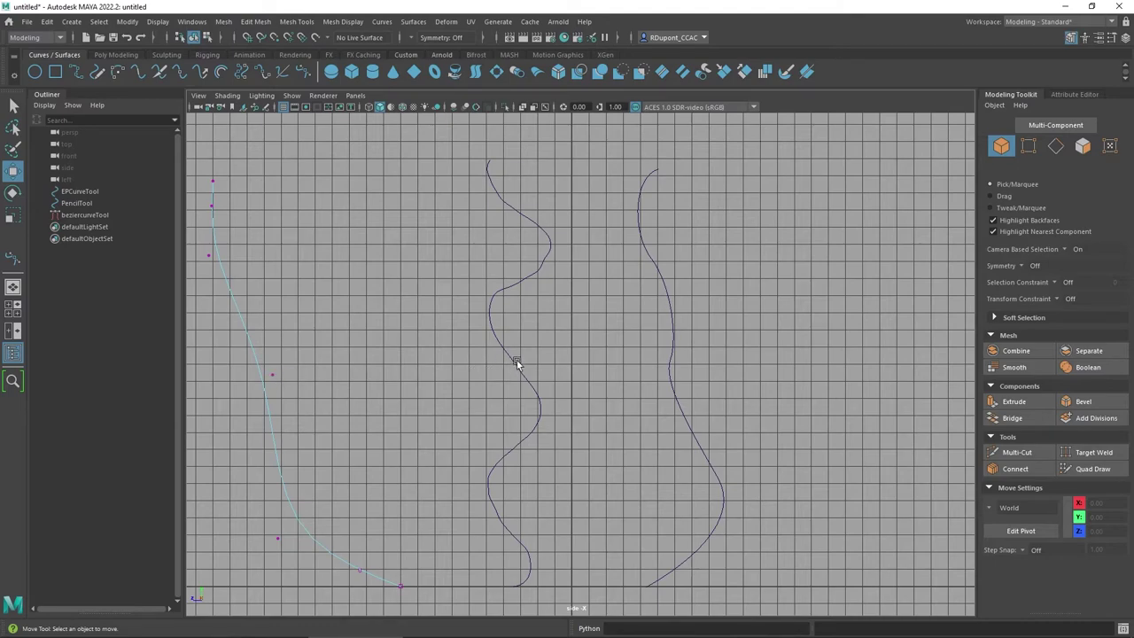
Step: Select the EP curve's control vertices cv[3], cv[4], then the top cv[6]
left_click(269, 383)
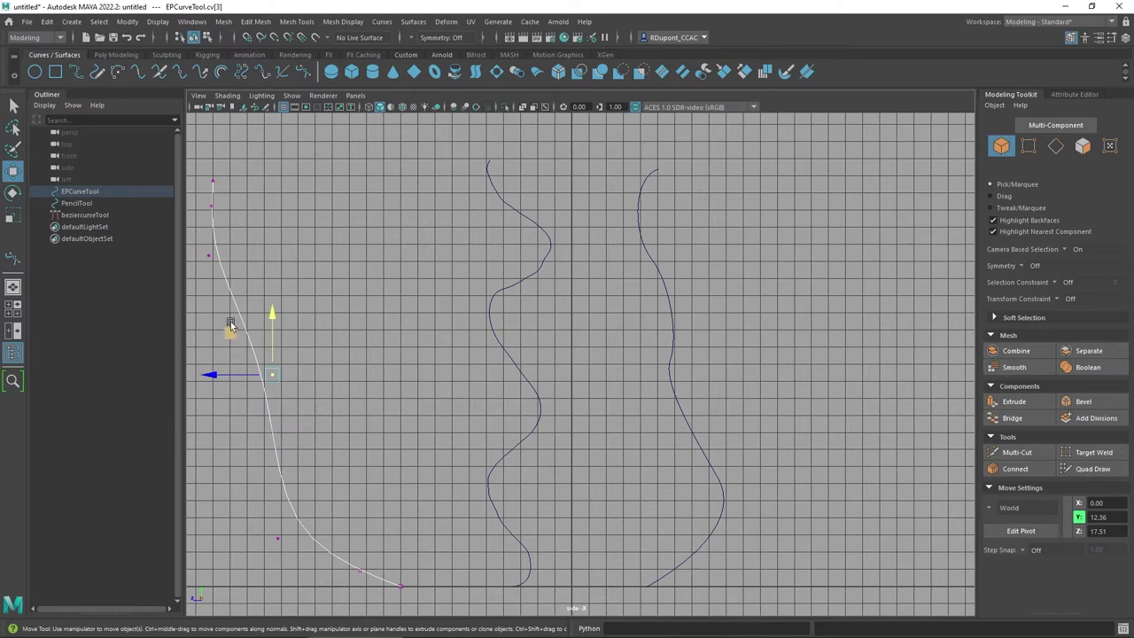
left_click(208, 256)
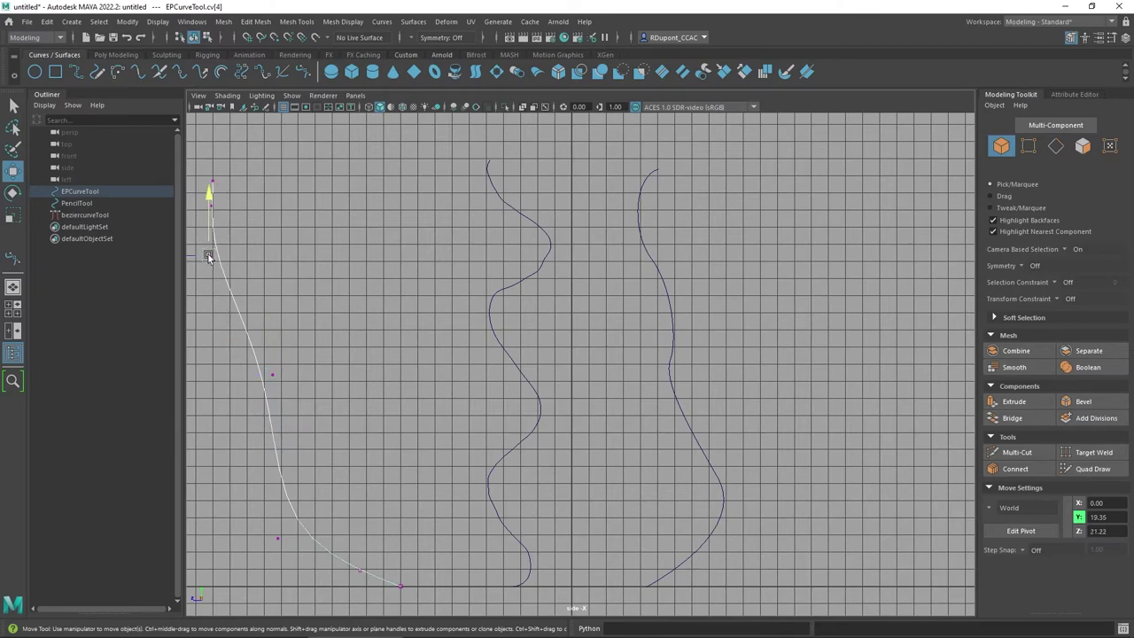
left_click(213, 181)
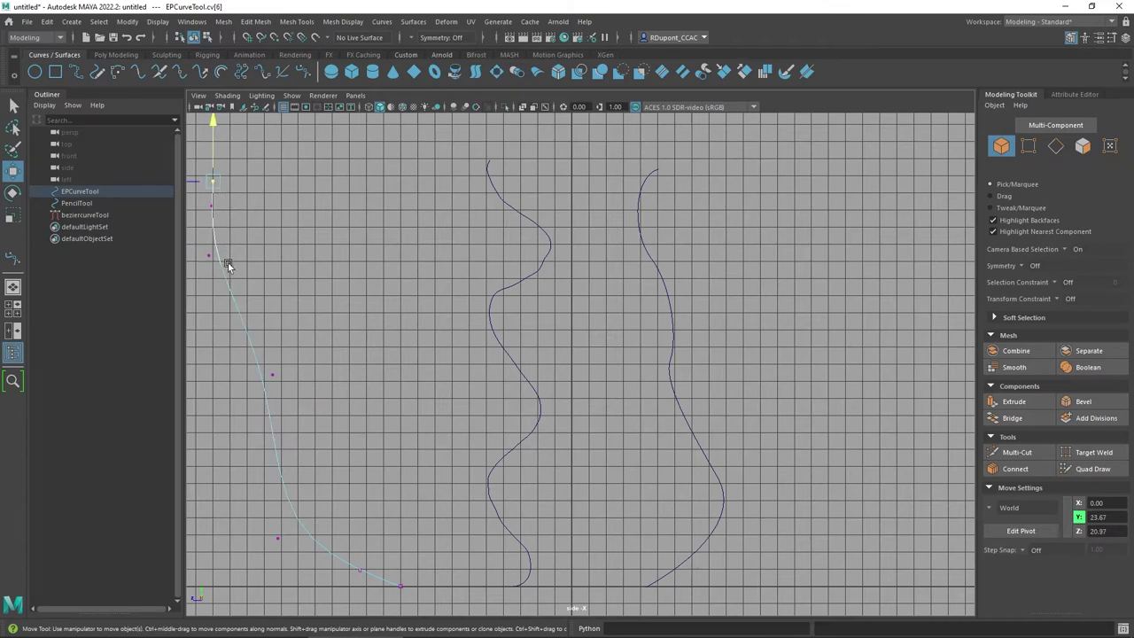
Step: Move the EP curve's top CV right and down, then shift cv[4] right to hook the top
scroll(209, 196, "up", 2)
scroll(209, 196, "up", 1)
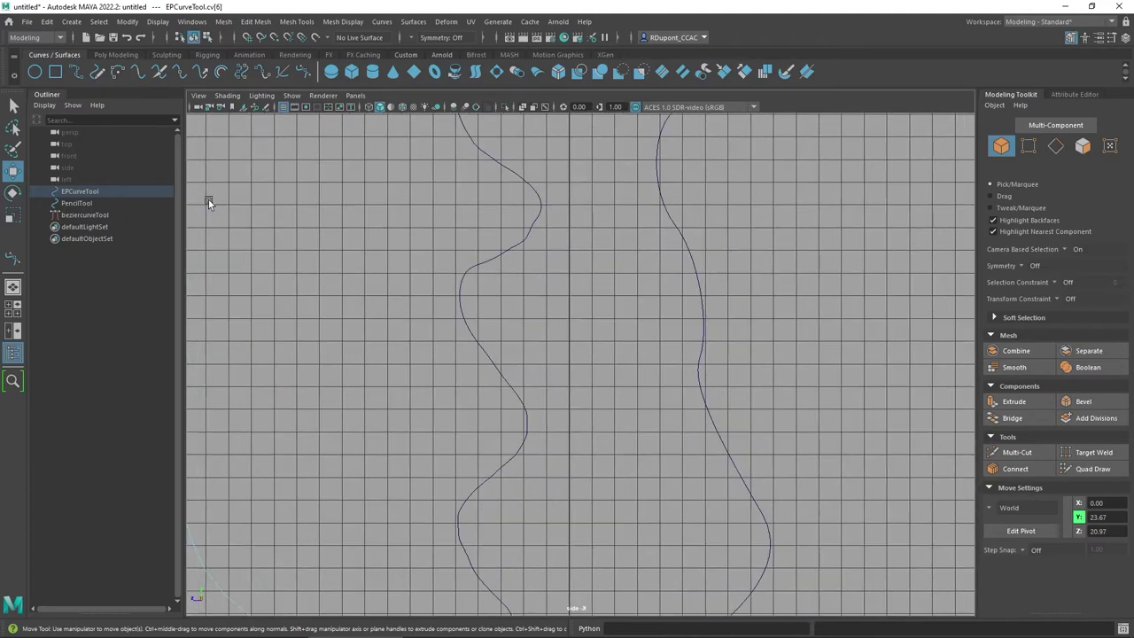
middle_click_drag(208, 200, 587, 315, "alt")
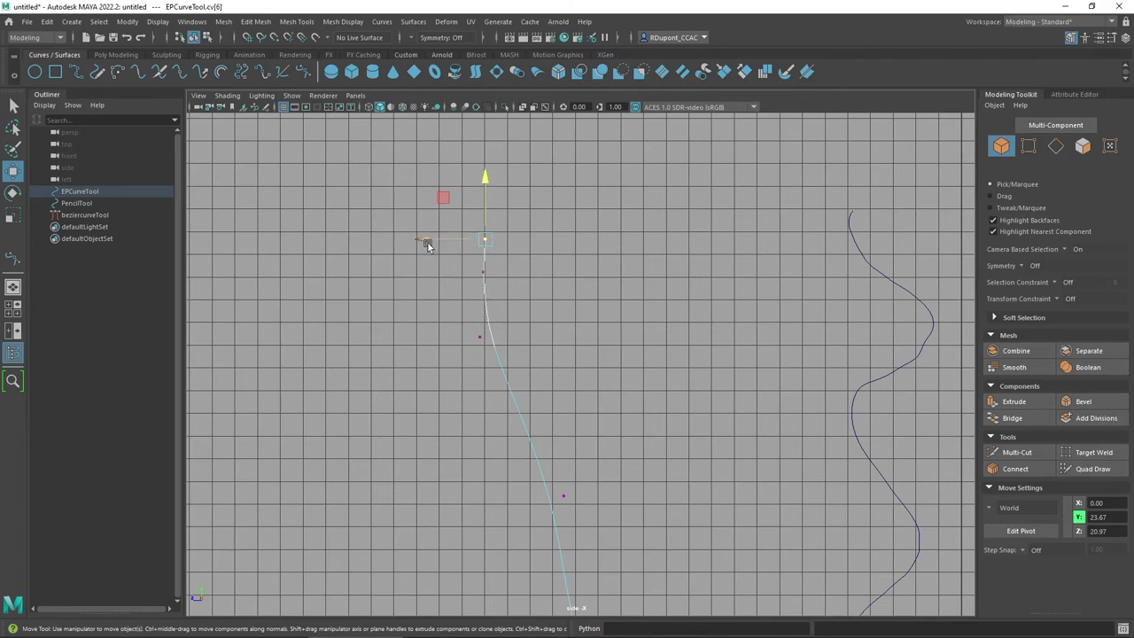
left_click_drag(428, 241, 492, 273)
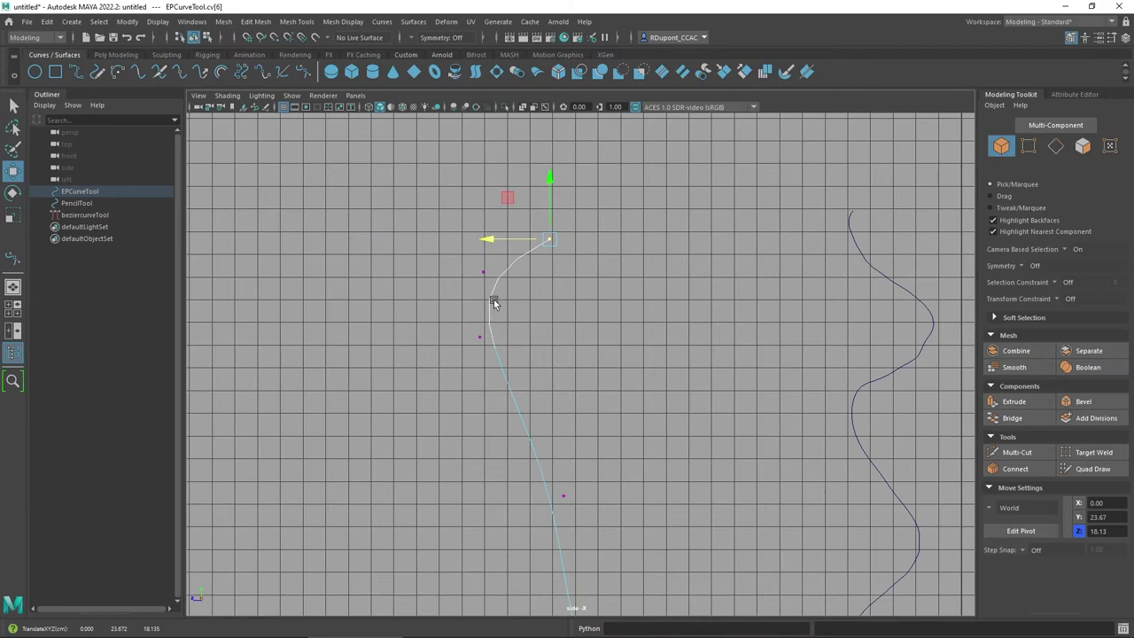
left_click_drag(553, 183, 531, 203)
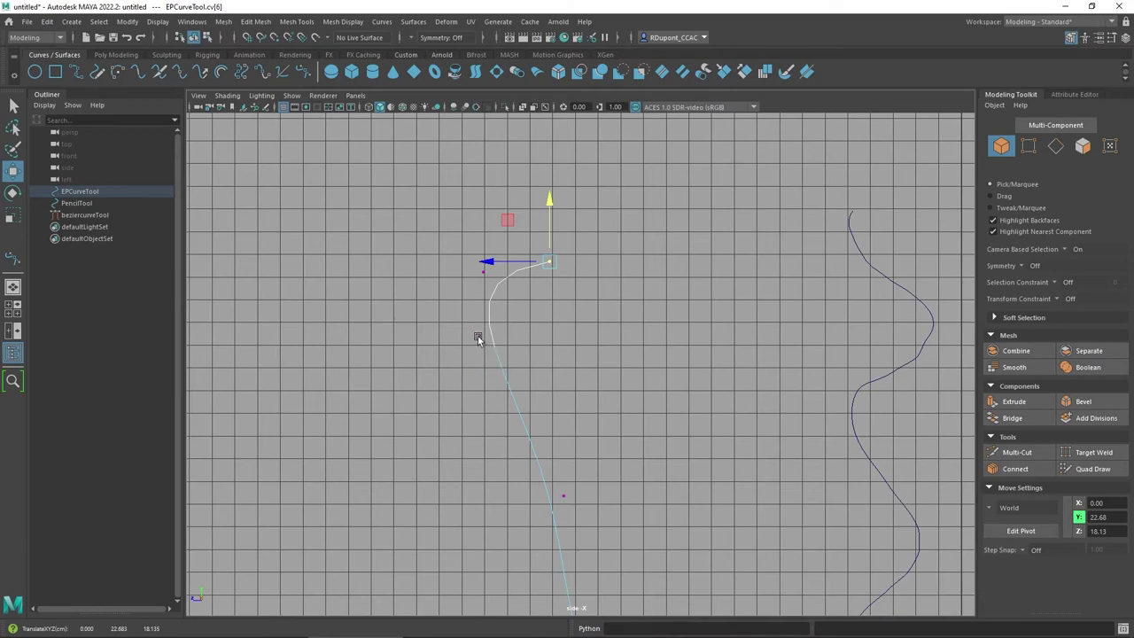
left_click(478, 337)
left_click_drag(416, 337, 441, 338)
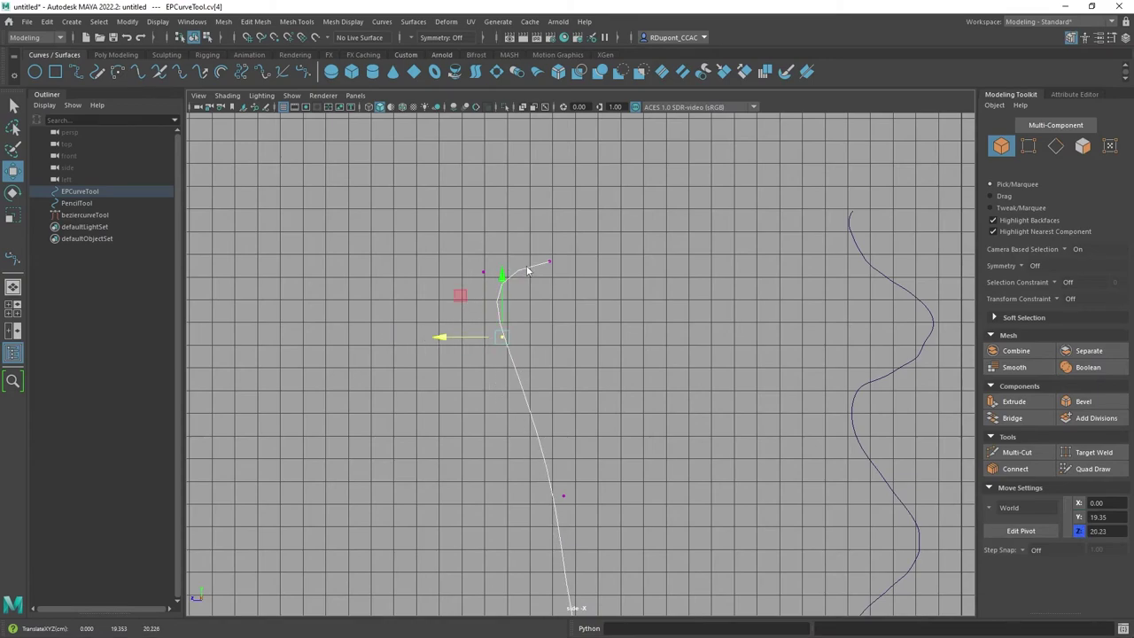
Step: Return the EP curve to object mode and deselect it
right_click_drag(527, 265, 584, 249)
scroll(560, 282, "down", 2)
scroll(559, 281, "down", 1)
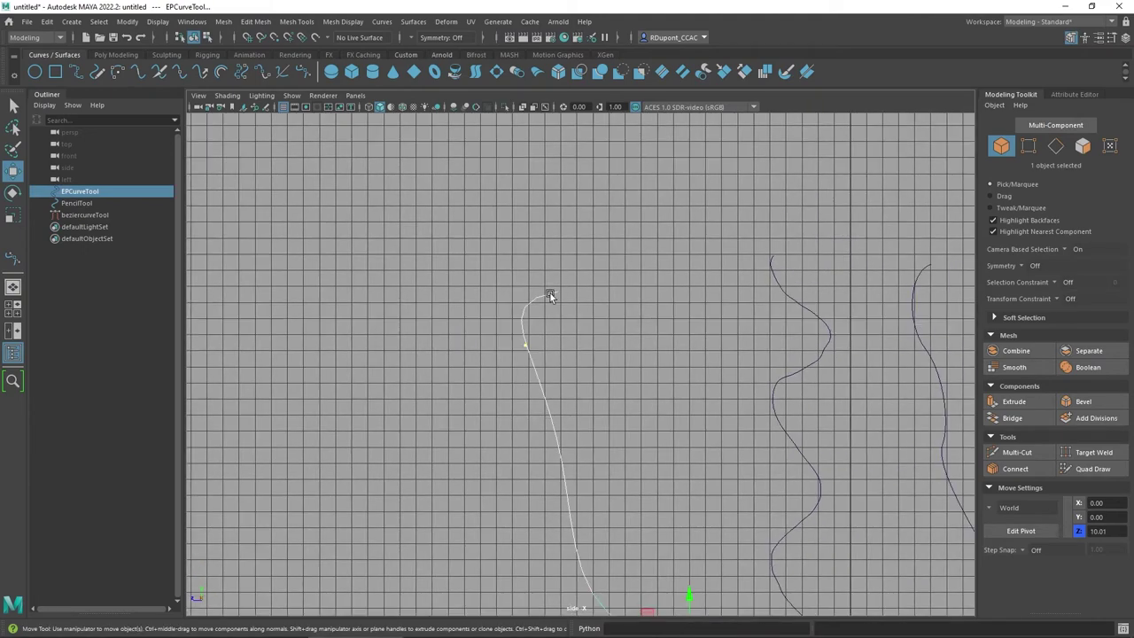
right_click_drag(543, 295, 581, 279)
left_click(581, 279)
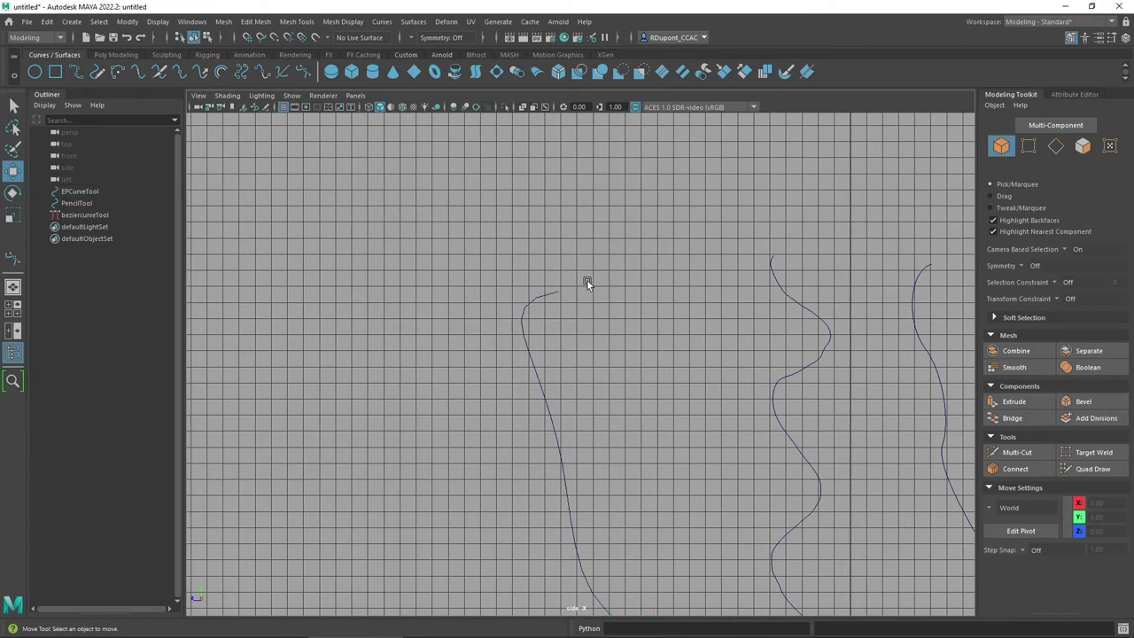
scroll(627, 325, "down", 3)
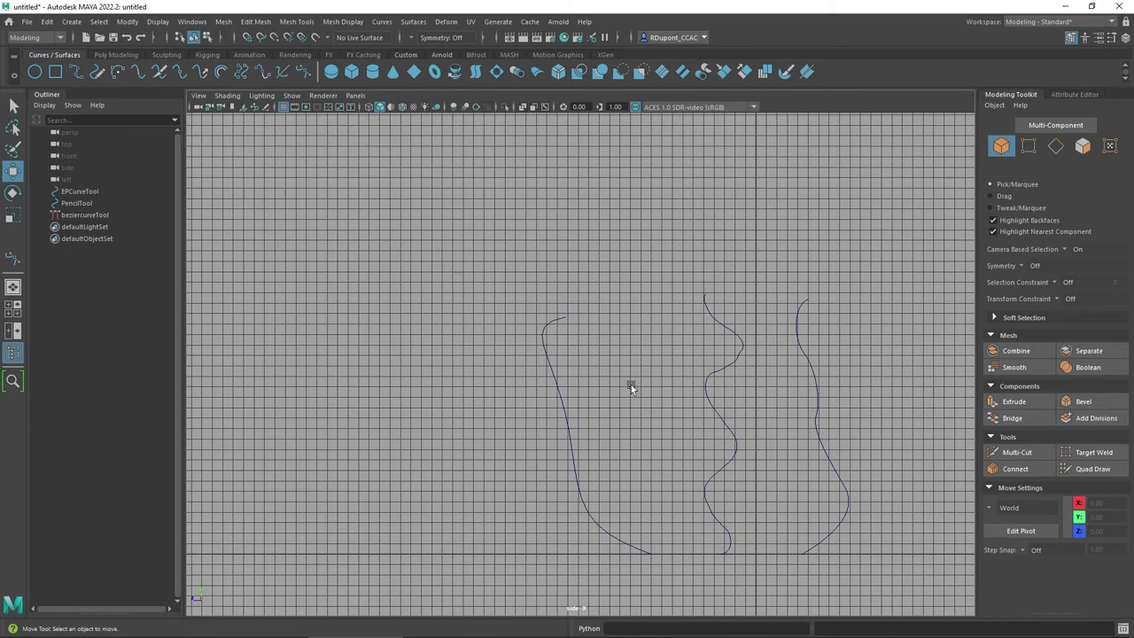
Step: Switch from the side view to the perspective view, maximized to fill the viewport
key("space")
key("space")
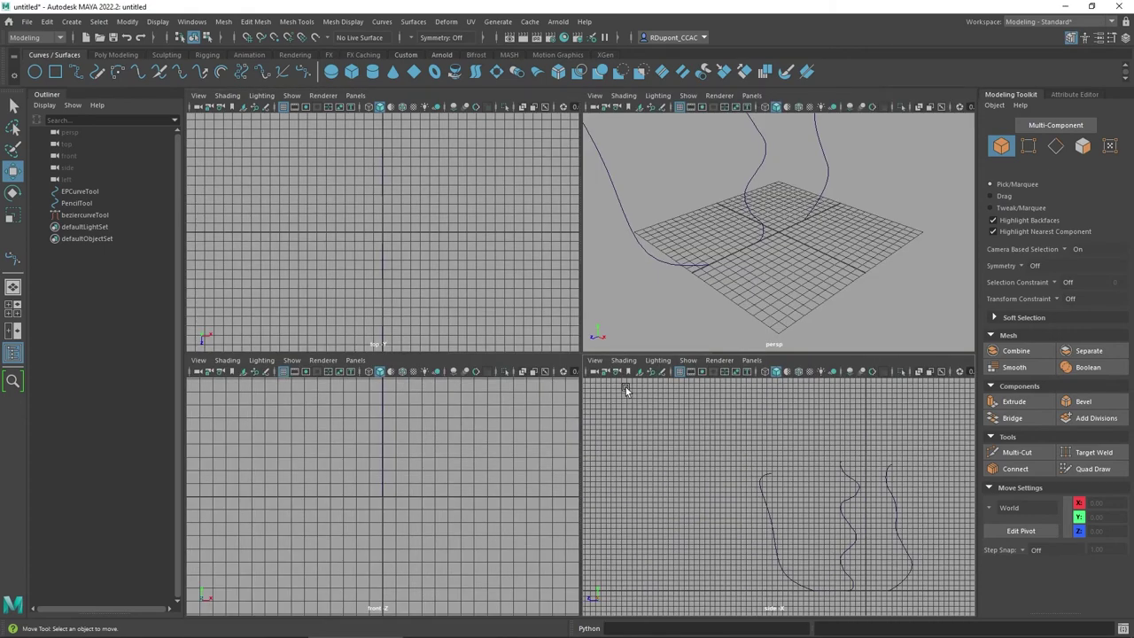
left_click(735, 295)
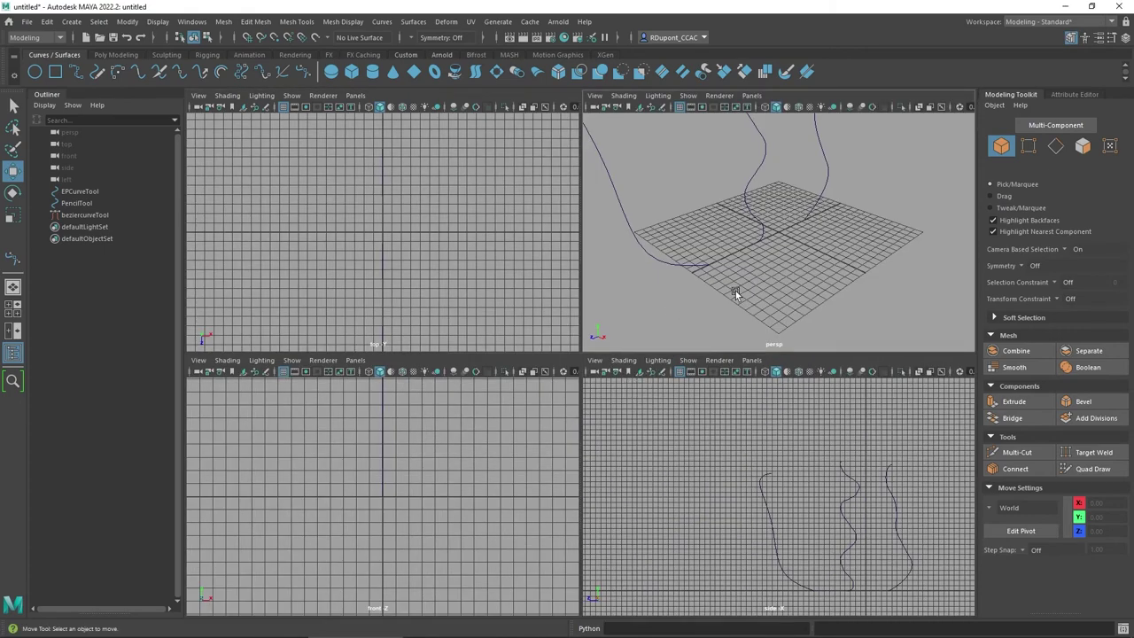
key("space")
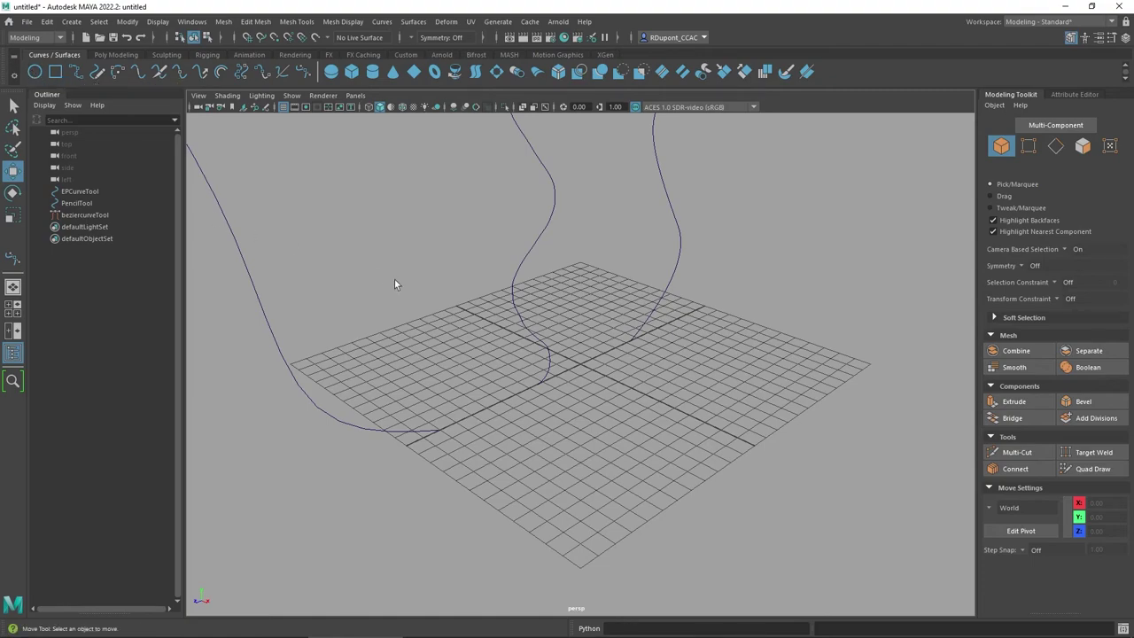
Step: Create a NURBS circle and move it off-origin to X 3.81 and toward the camera in Z
left_click(35, 72)
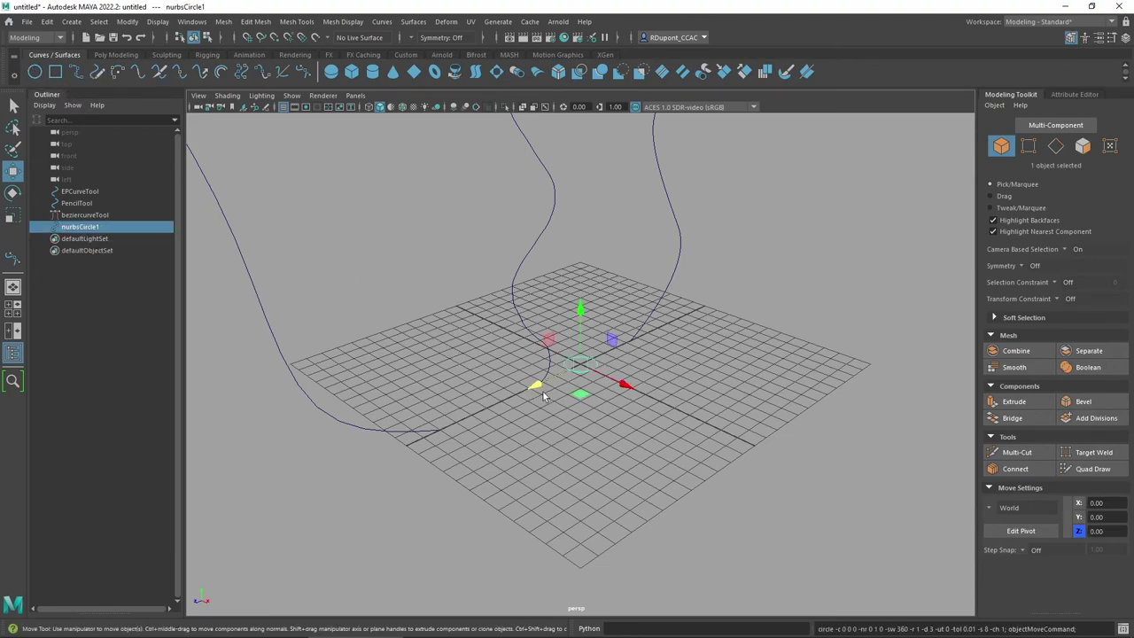
left_click_drag(624, 384, 676, 410)
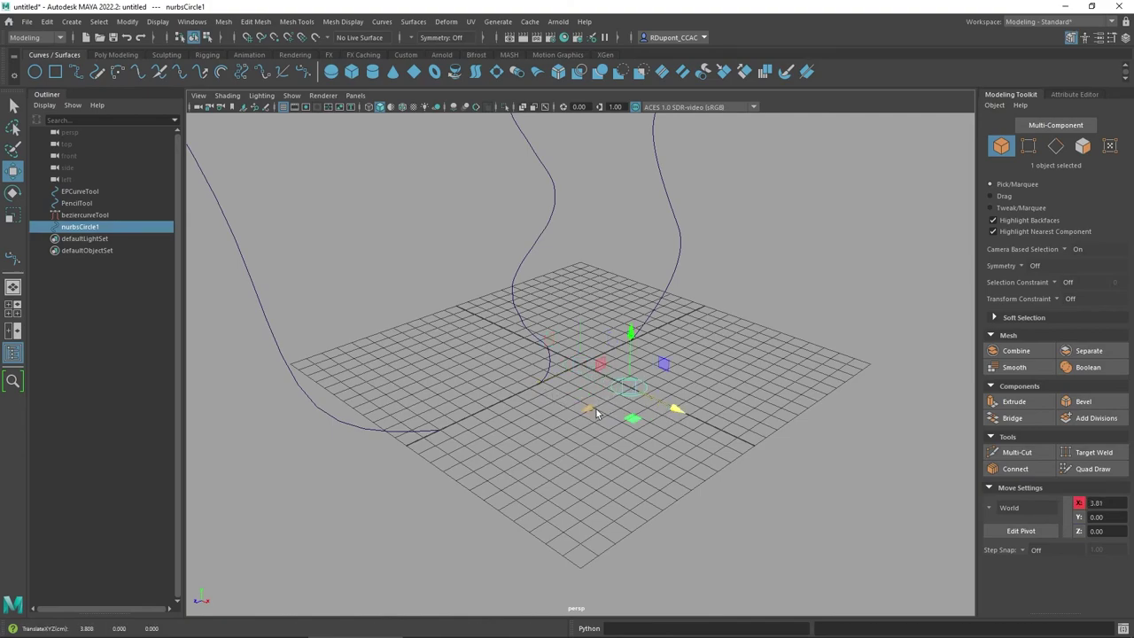
left_click_drag(581, 417, 549, 429)
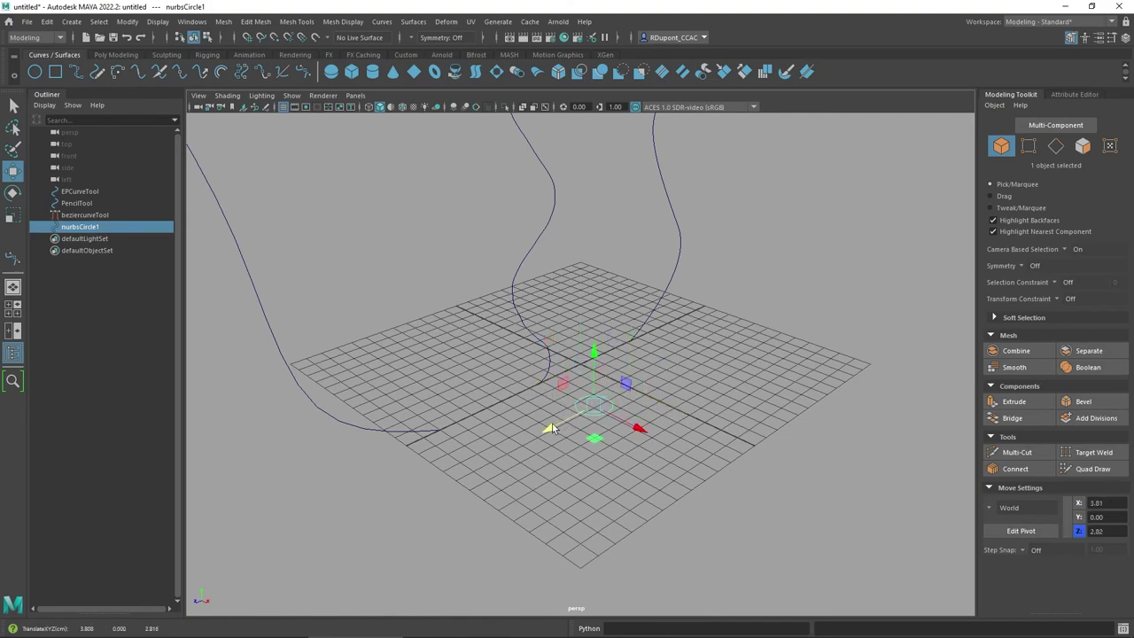
Step: Scale the circle uniformly to 3.28 and display its control vertices
key("e")
key("r")
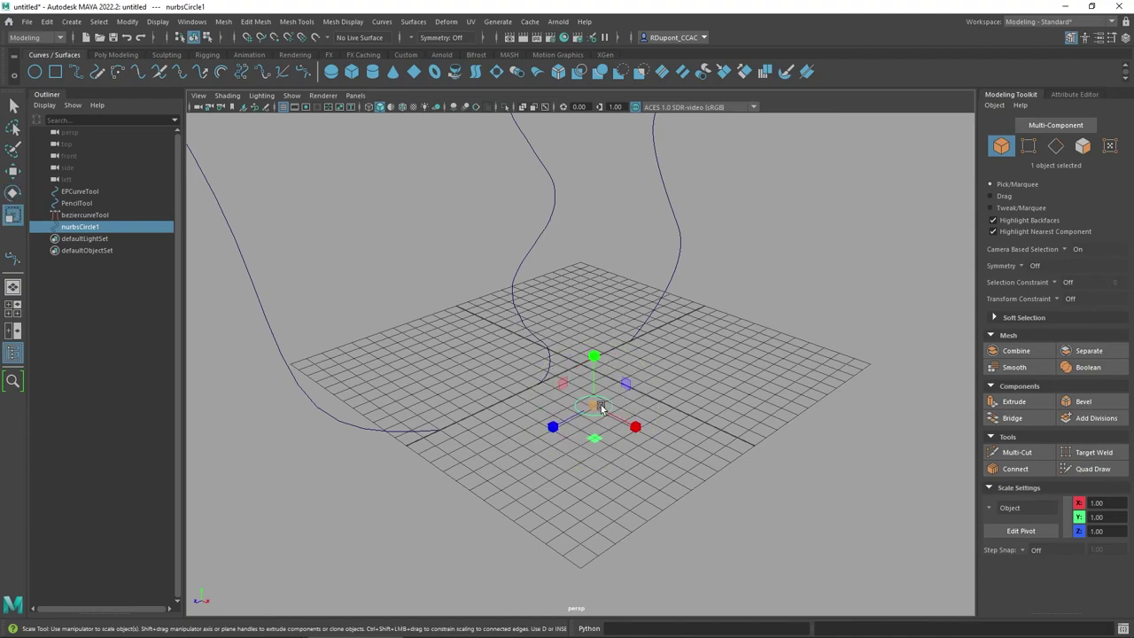
left_click_drag(601, 407, 666, 405)
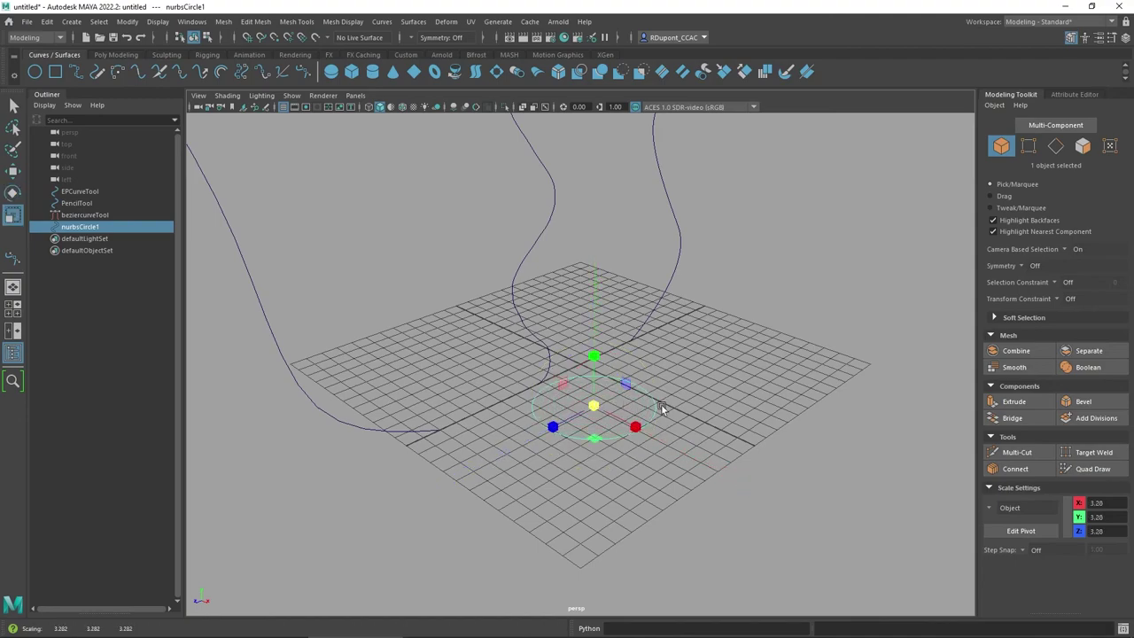
scroll(663, 406, "up", 5)
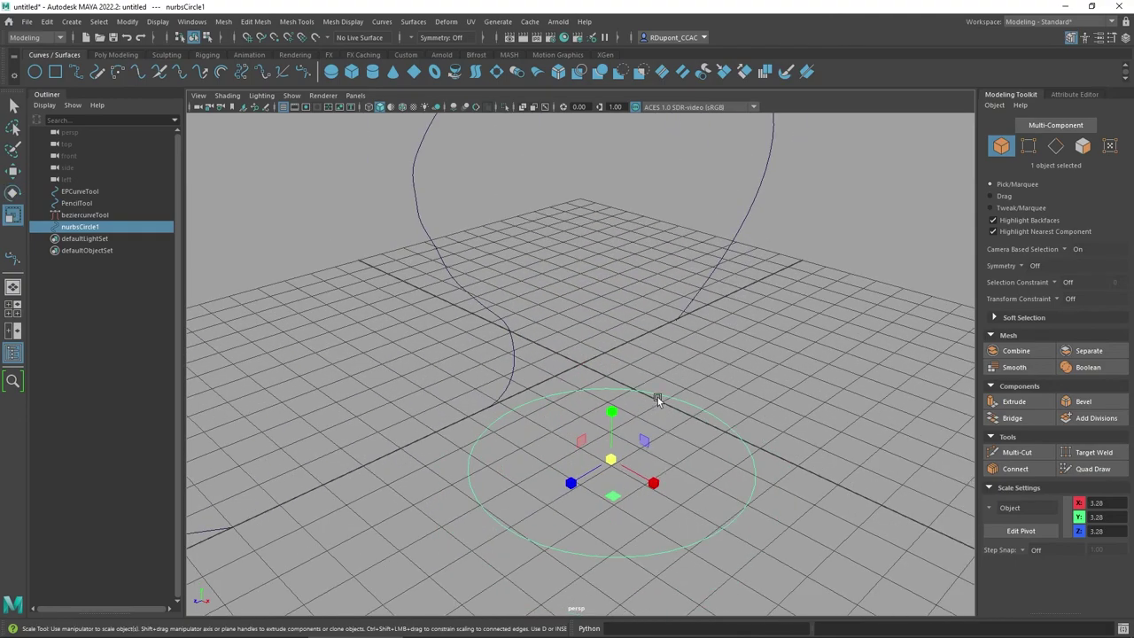
right_click_drag(656, 391, 588, 338)
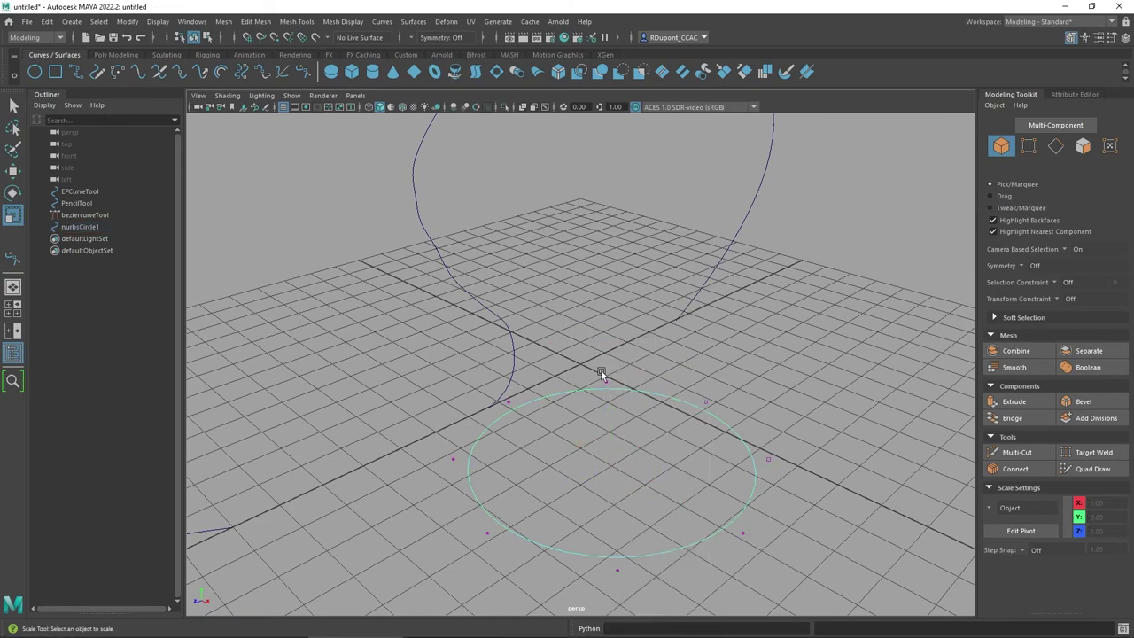
Step: Move the circle's far-side control vertex cv[2] along Z, Y and X, ending at X 1.79
left_click(603, 379)
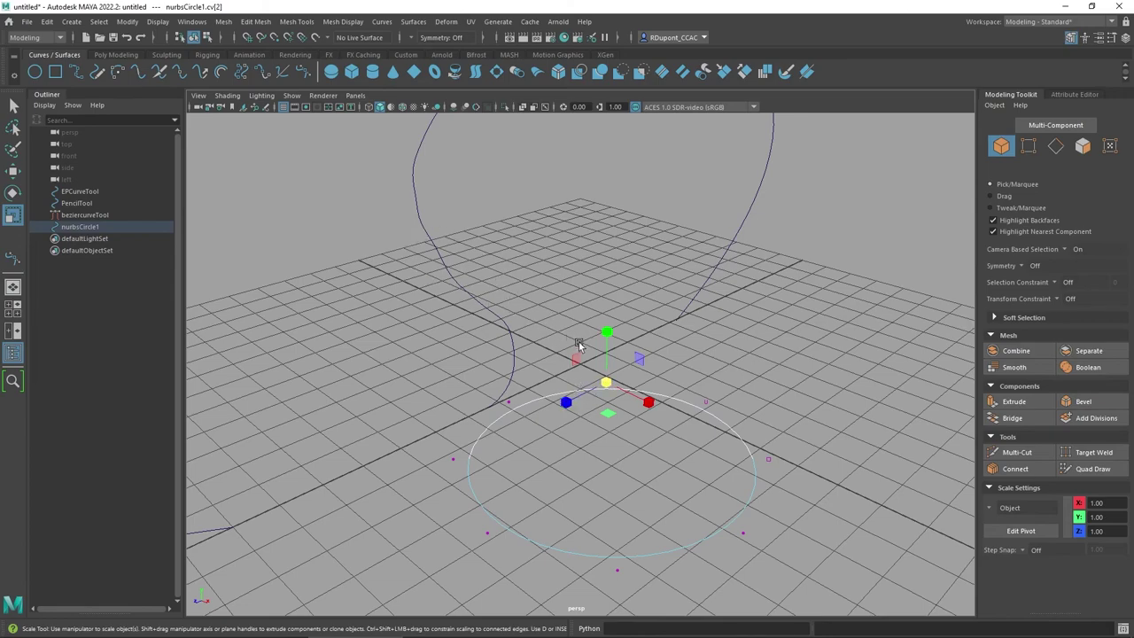
key("w")
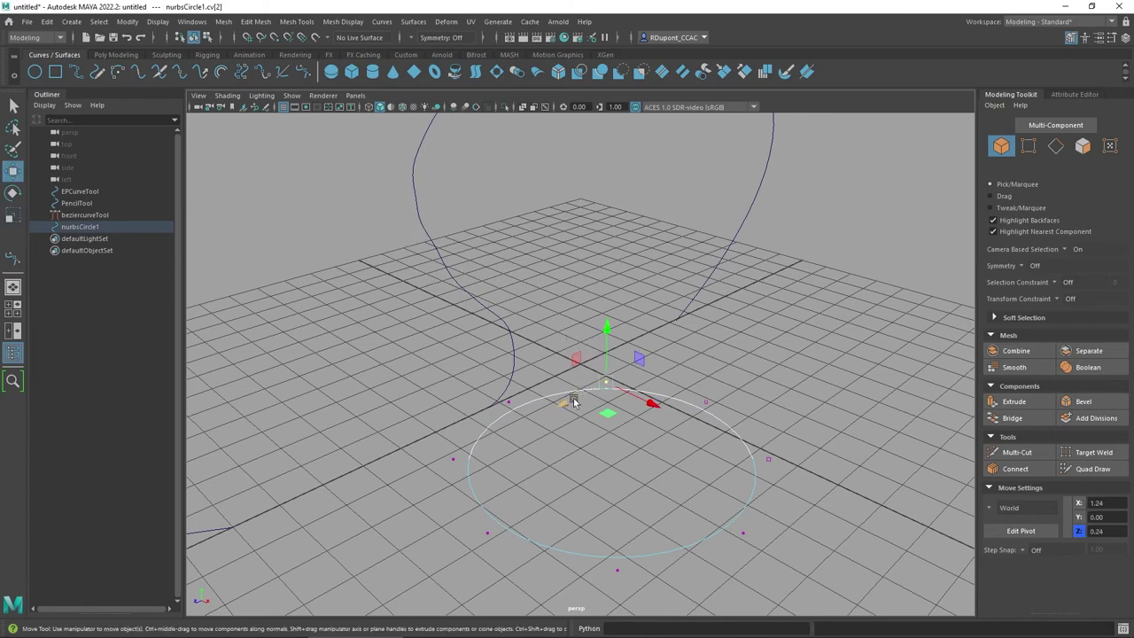
left_click_drag(605, 382, 641, 368)
left_click_drag(559, 376, 539, 386)
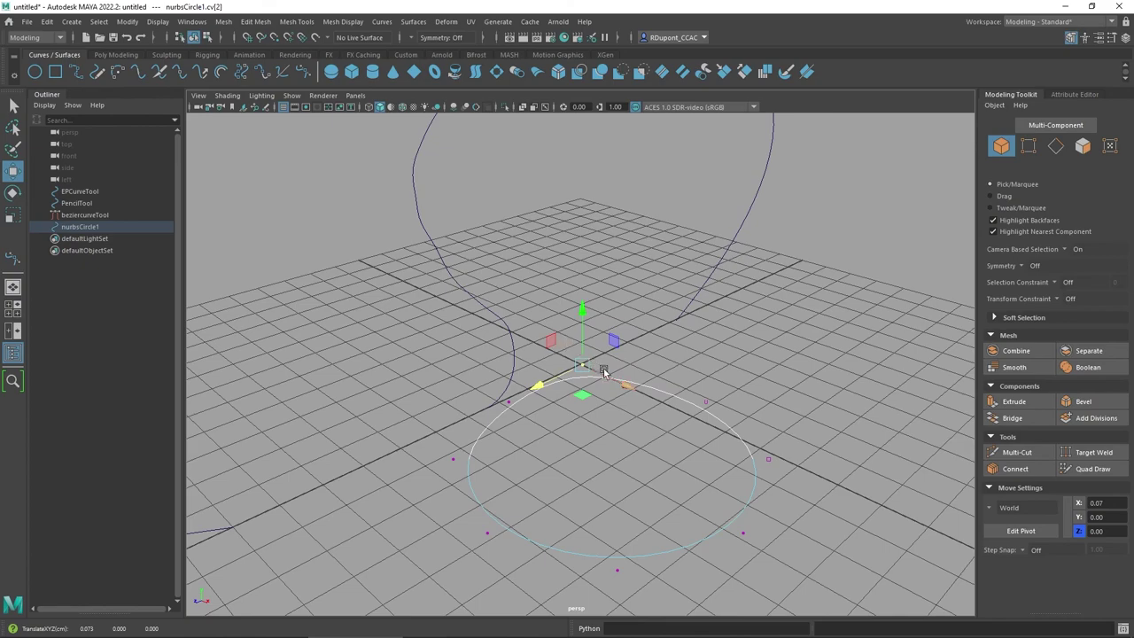
left_click_drag(583, 314, 582, 252)
left_click_drag(625, 315, 667, 352)
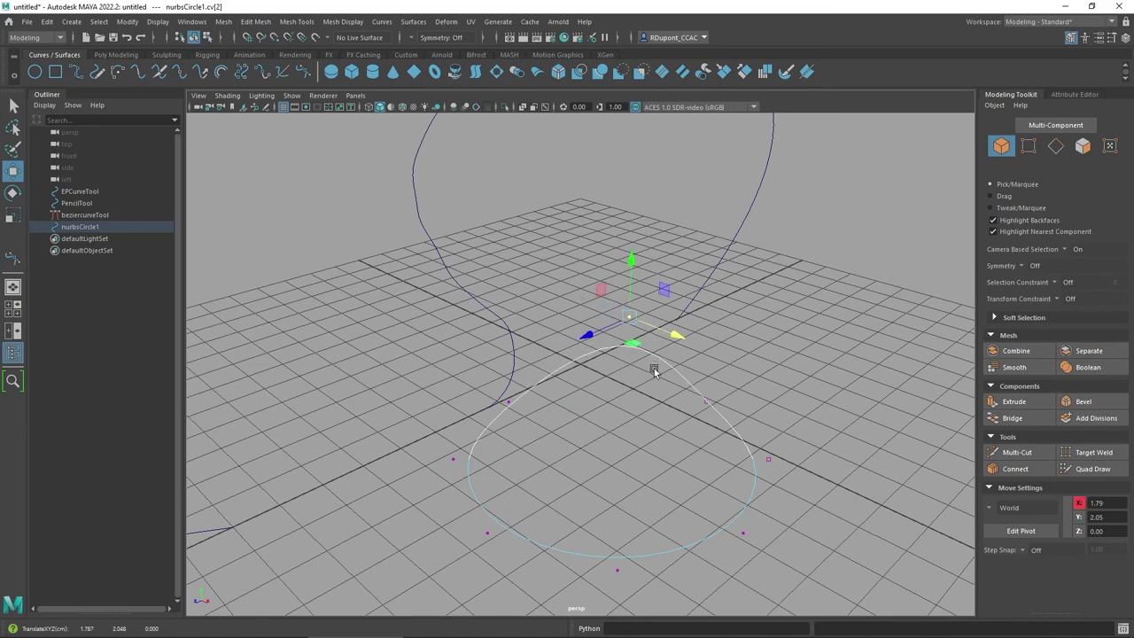